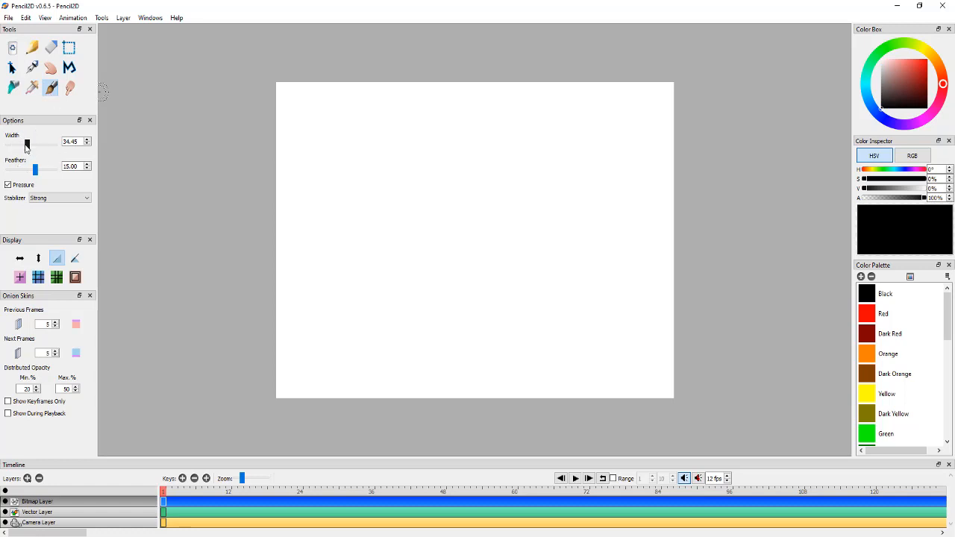
Set the brush width to 63.41 and paint a round dot in the canvas's upper-left area on frame 1
{"action": "left_click_drag", "start_coordinate": [25, 146], "coordinate": [38, 148]}
{"action": "left_click_drag", "start_coordinate": [40, 147], "coordinate": [33, 147]}
{"action": "left_click_drag", "start_coordinate": [34, 145], "coordinate": [37, 145]}
{"action": "left_click", "coordinate": [331, 139]}
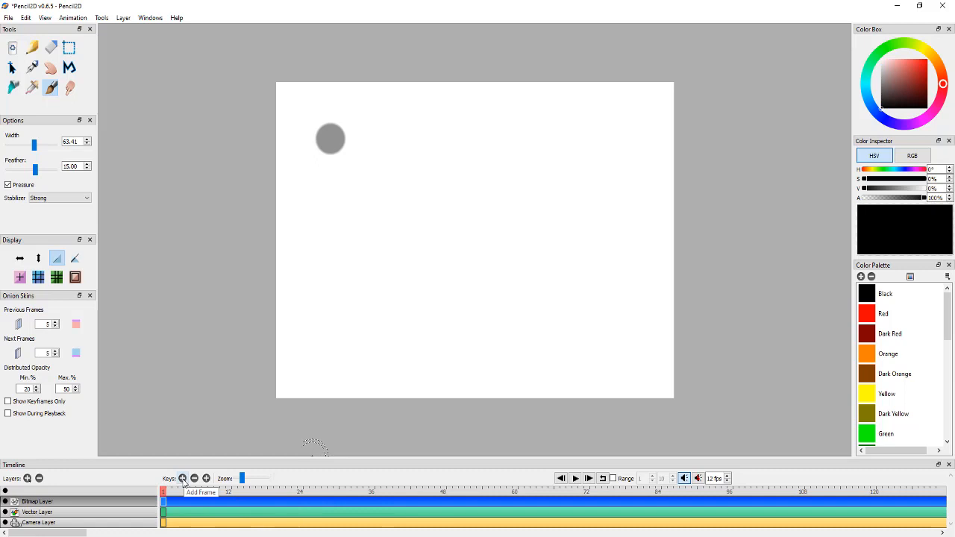
Add frame 2 to the bitmap layer and compare it with frame 1, ending on frame 2
{"action": "left_click", "coordinate": [182, 479]}
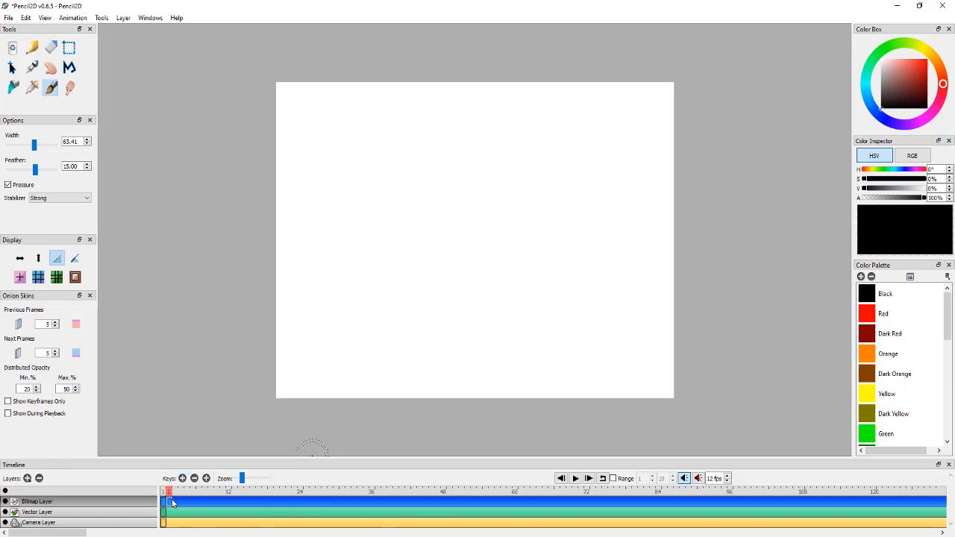
{"action": "left_click", "coordinate": [163, 501]}
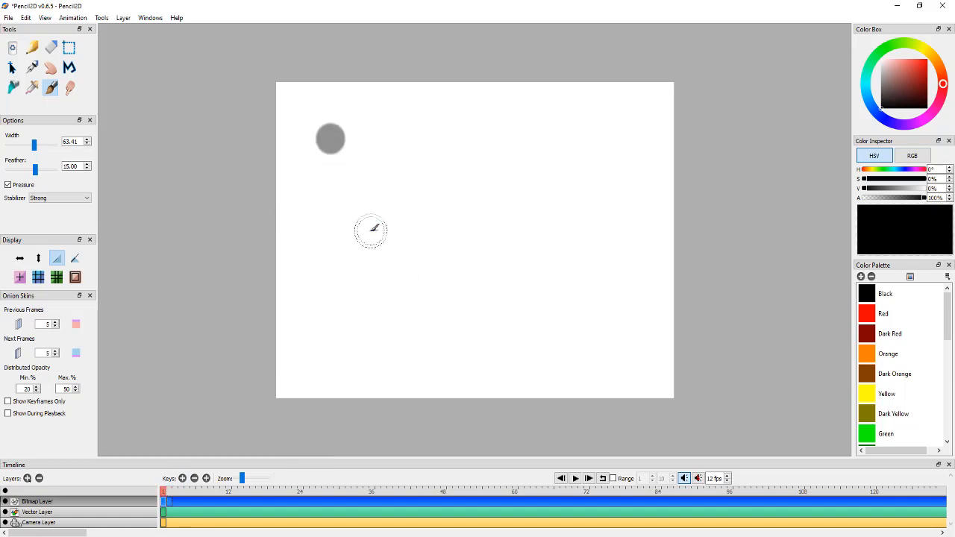
{"action": "left_click", "coordinate": [169, 493]}
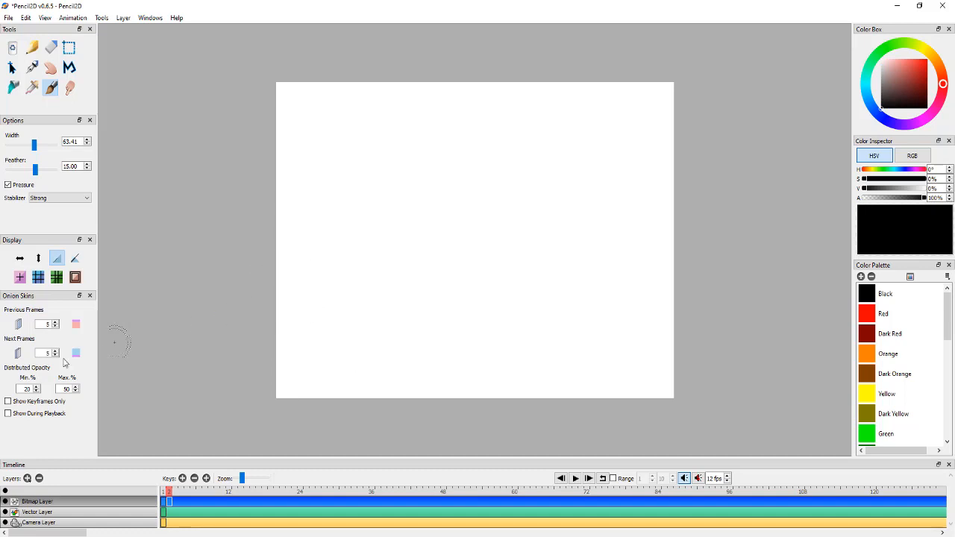
Preview frame 2 with and without the previous-frame onion skin, comparing it with frame 1
{"action": "left_click", "coordinate": [16, 323]}
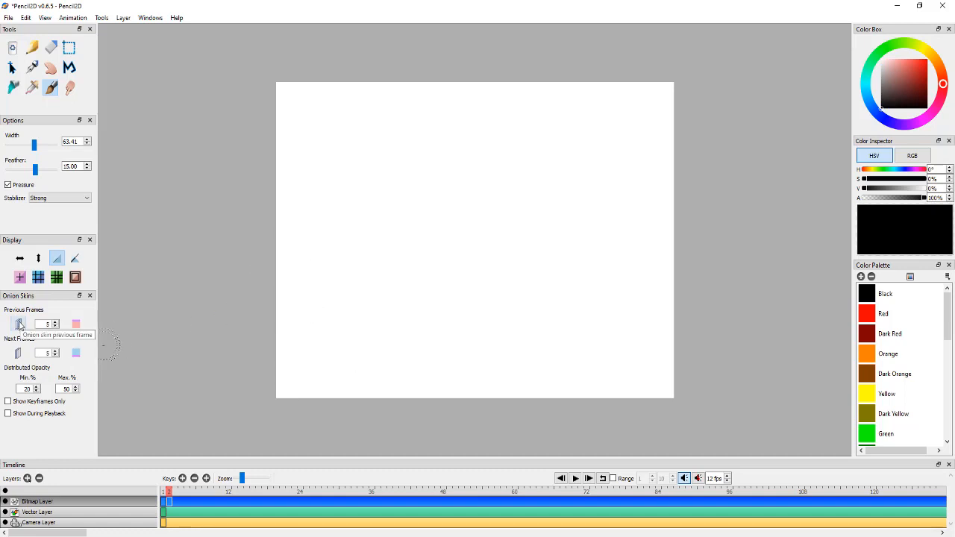
{"action": "left_click", "coordinate": [19, 326]}
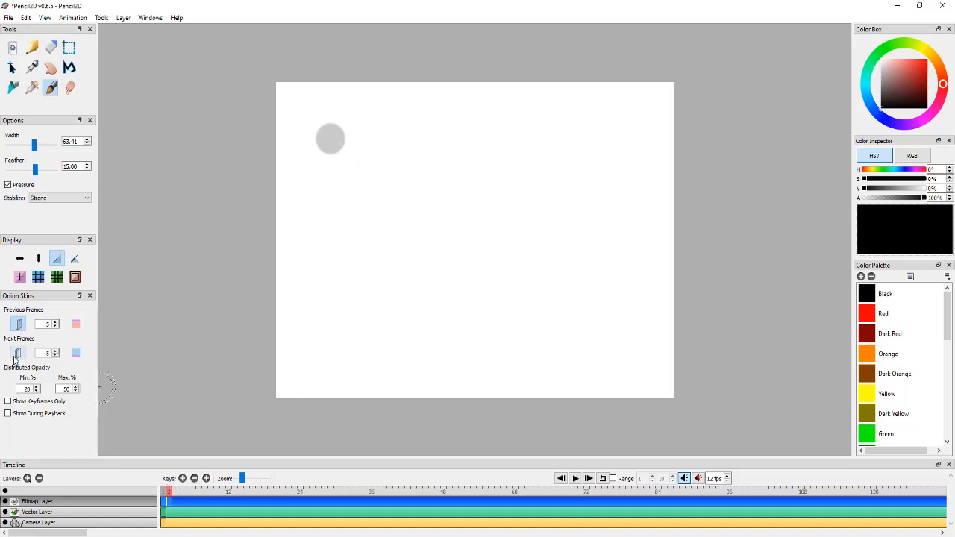
{"action": "left_click", "coordinate": [18, 326]}
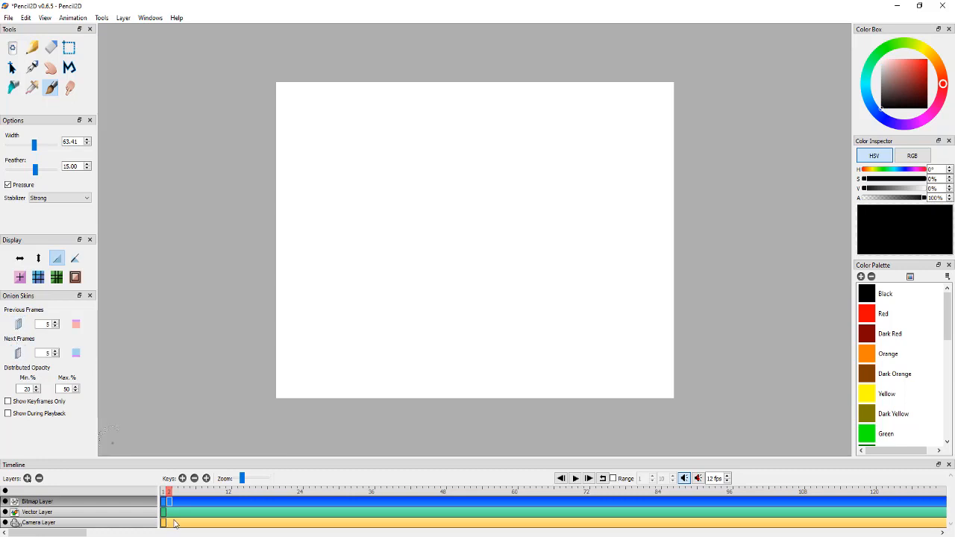
{"action": "left_click", "coordinate": [163, 494]}
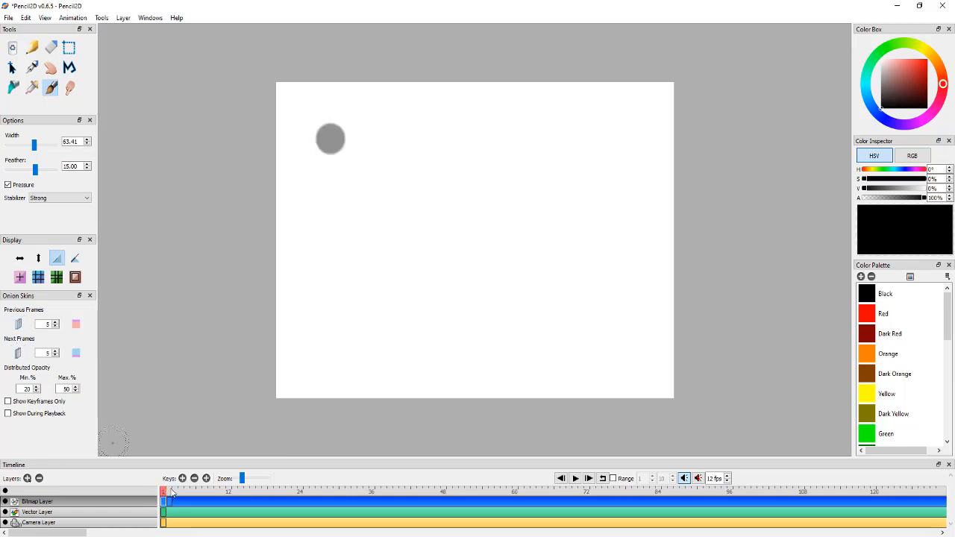
{"action": "left_click", "coordinate": [171, 494]}
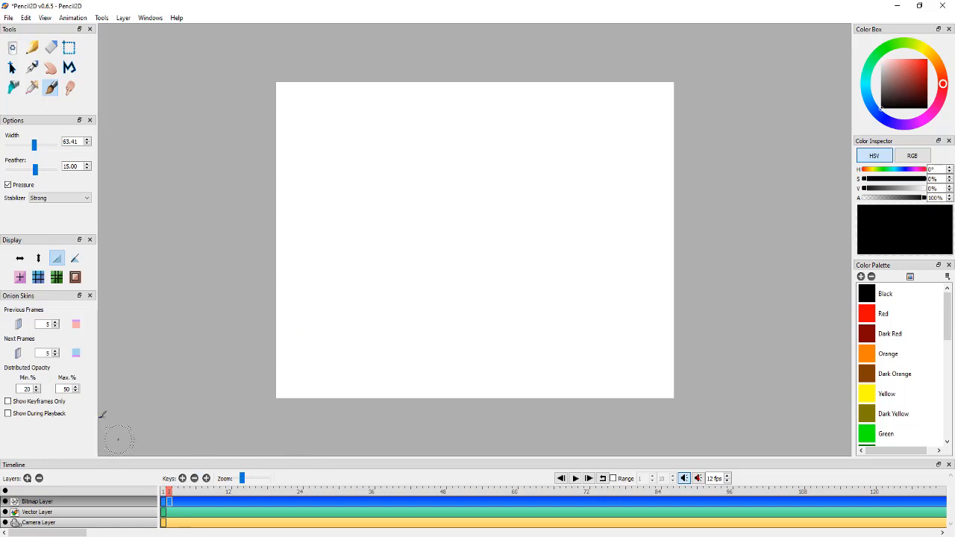
Enable the previous-frame onion skin and paint a dot on frame 2 directly below the first one, near the canvas's lower edge
{"action": "left_click", "coordinate": [18, 324]}
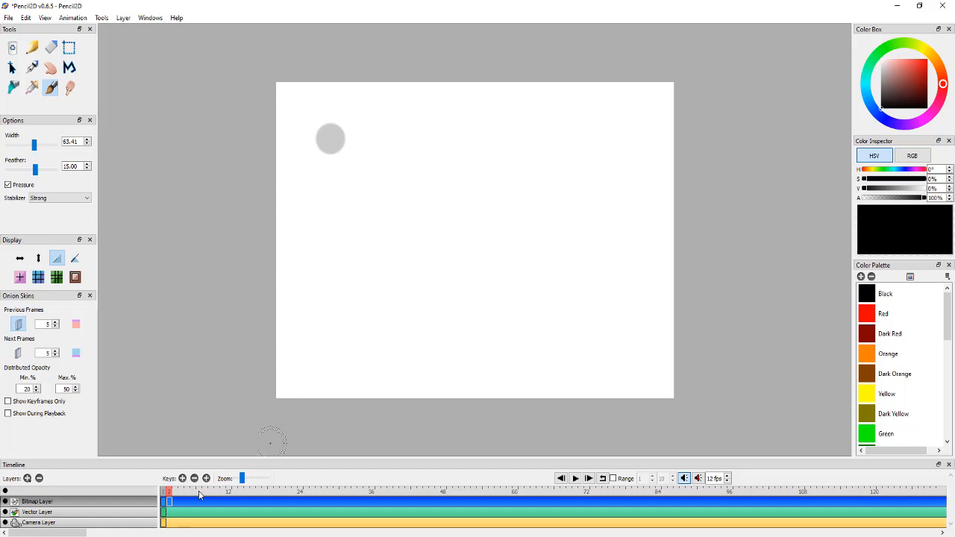
{"action": "left_click", "coordinate": [334, 336]}
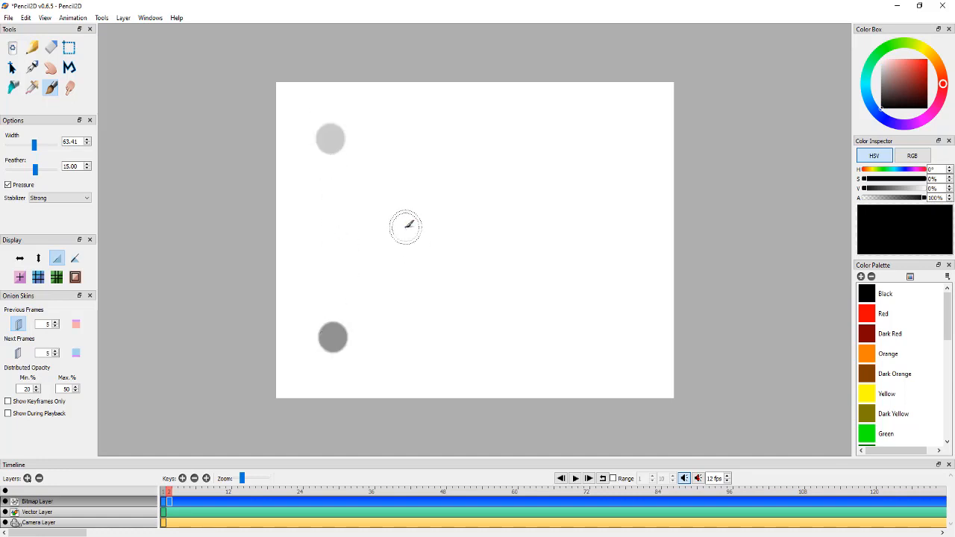
Add frames 3 and 4, painting a dot at mid-height left of centre on frame 3 and one below centre near the lower edge on frame 4
{"action": "left_click", "coordinate": [182, 480]}
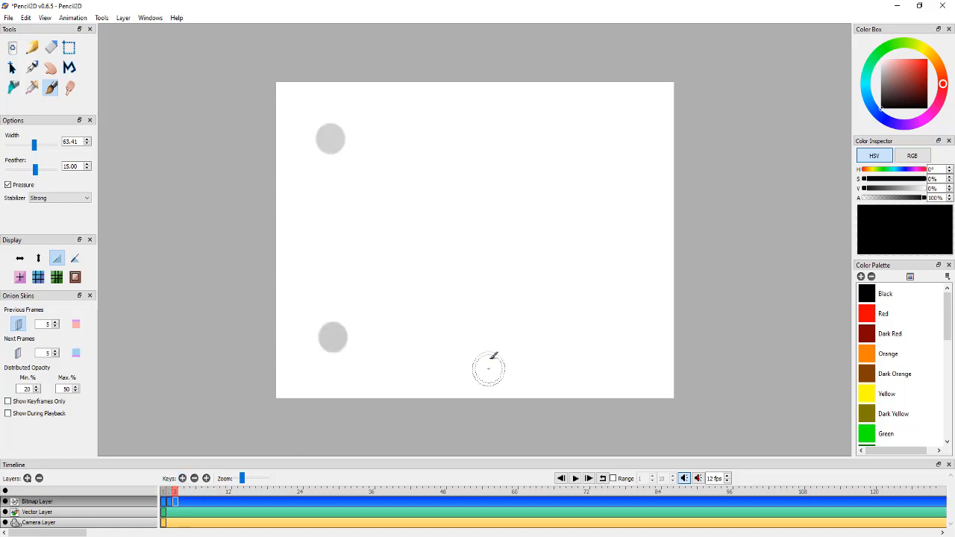
{"action": "left_click", "coordinate": [407, 239]}
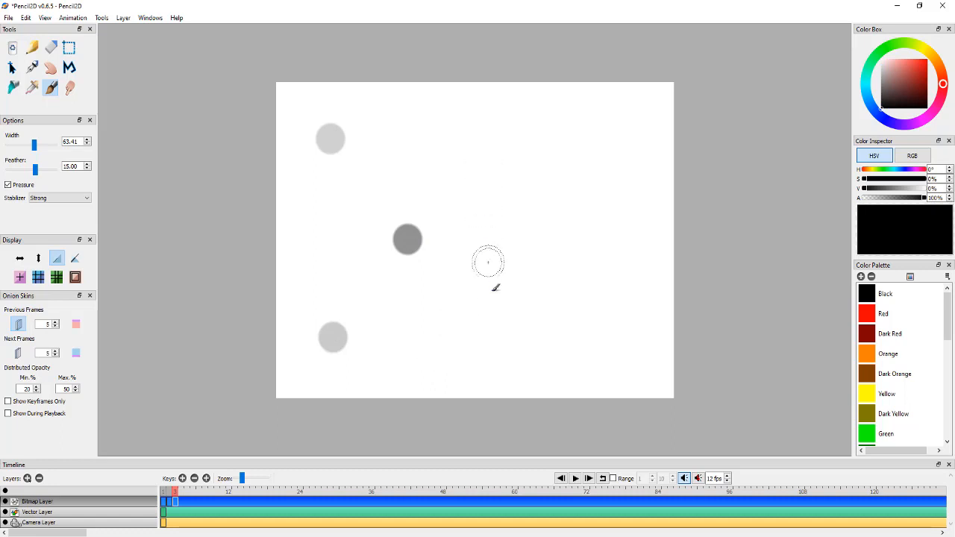
{"action": "key", "text": "period"}
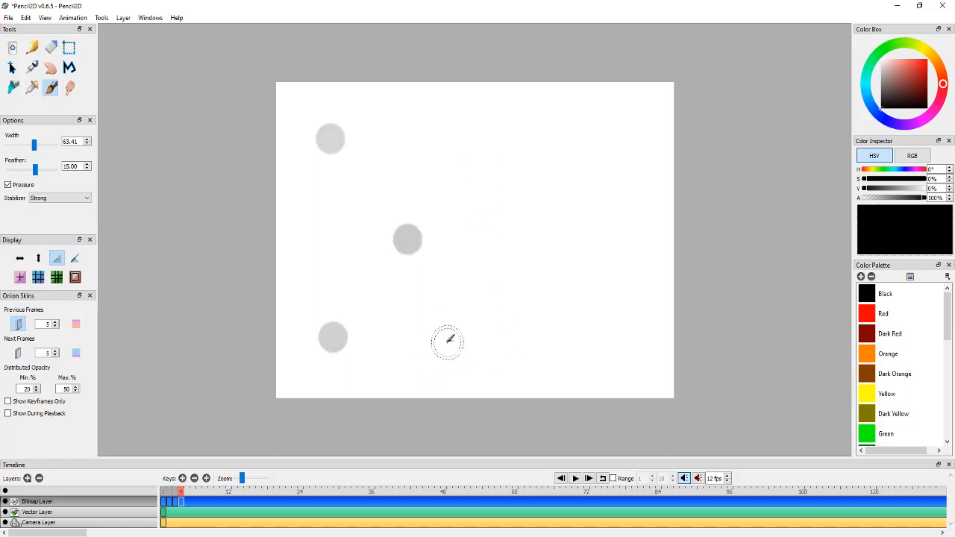
{"action": "left_click", "coordinate": [447, 339]}
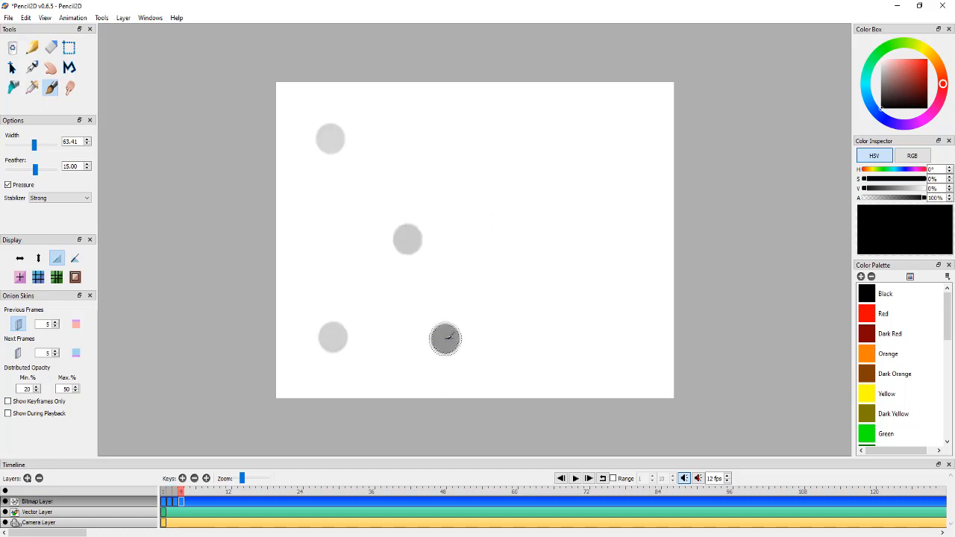
Add frames 5 and 6, painting a smaller bounce up and right on frame 5 and a dot further down and right on frame 6
{"action": "left_click", "coordinate": [182, 478]}
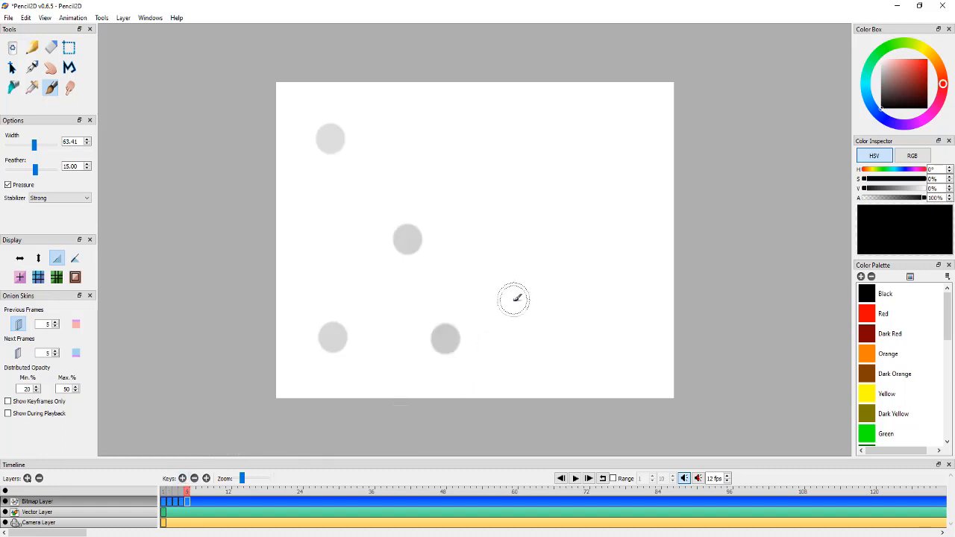
{"action": "left_click", "coordinate": [514, 304]}
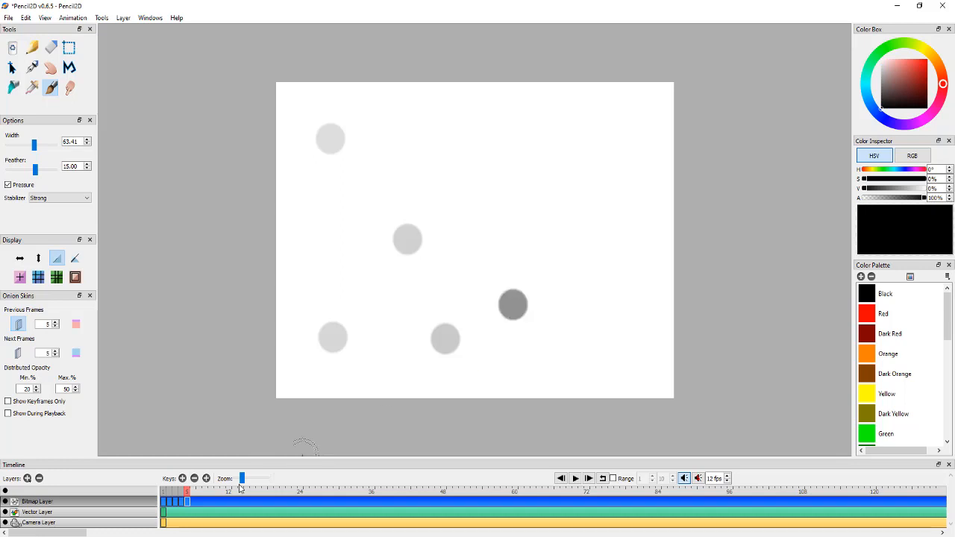
{"action": "left_click", "coordinate": [182, 478]}
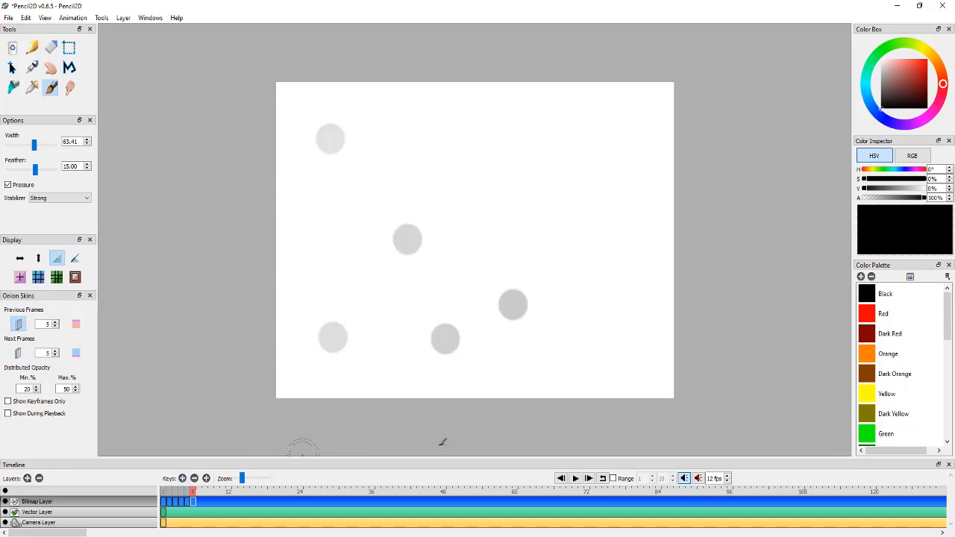
{"action": "left_click", "coordinate": [548, 344]}
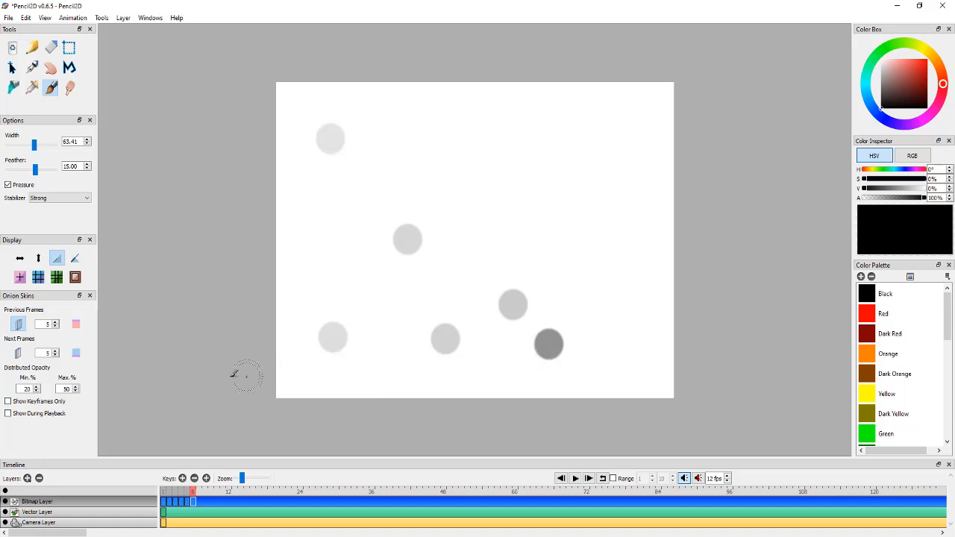
Disable the previous-frame onion skin and play the bouncing-ball animation
{"action": "left_click", "coordinate": [18, 325]}
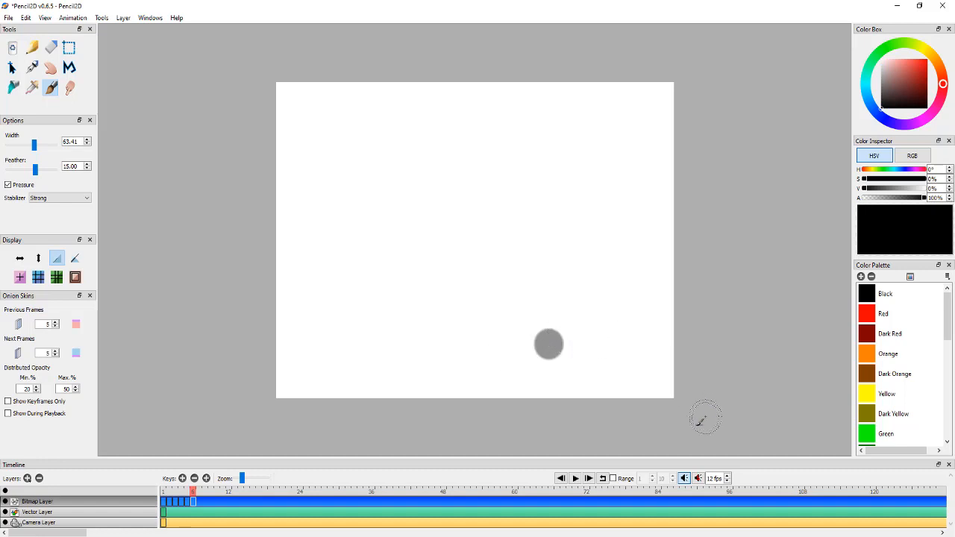
{"action": "left_click", "coordinate": [575, 479]}
{"action": "left_click", "coordinate": [576, 479]}
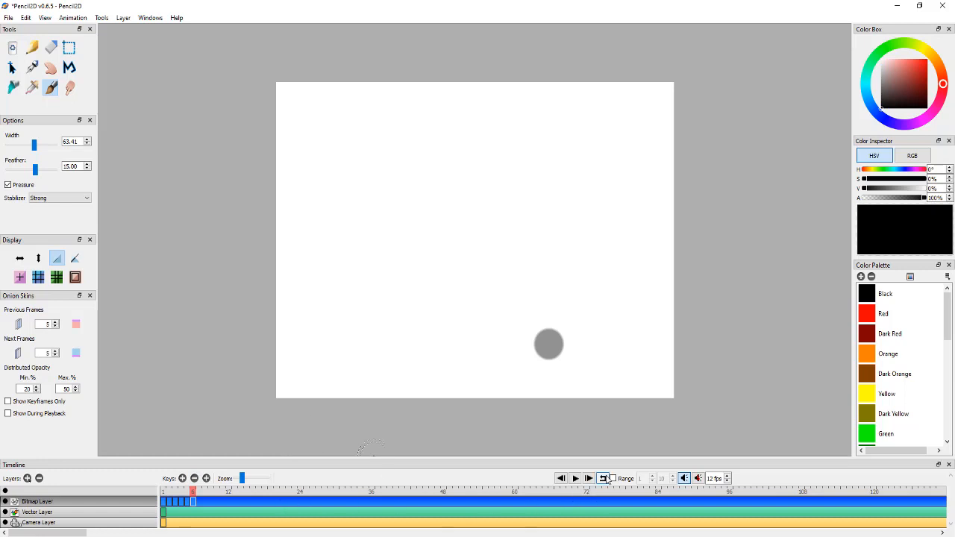
Enable looping and play the animation repeatedly before stopping playback
{"action": "left_click", "coordinate": [603, 479]}
{"action": "left_click", "coordinate": [576, 480]}
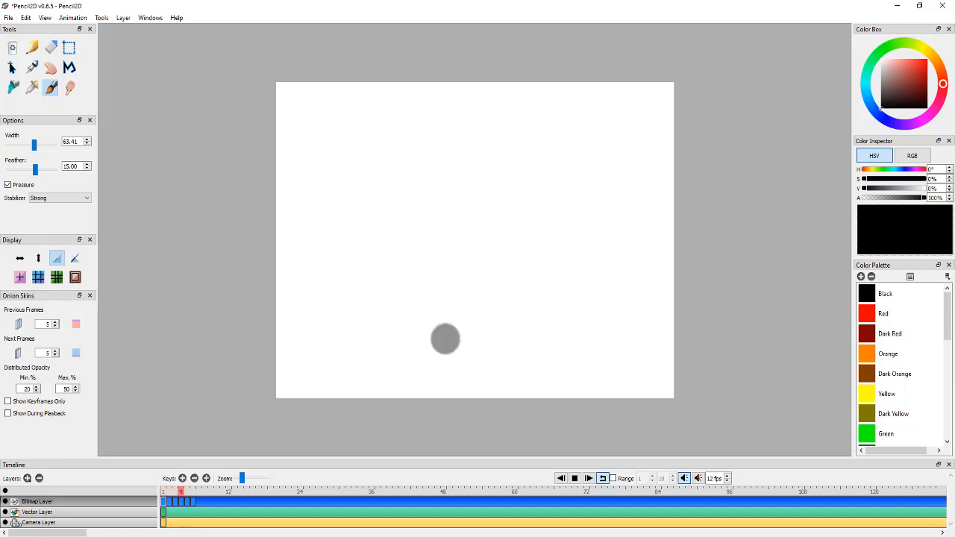
{"action": "left_click", "coordinate": [575, 479]}
Review frames 6, 5 and 4, and remove frame 6 from the bitmap layer
{"action": "left_click", "coordinate": [194, 492]}
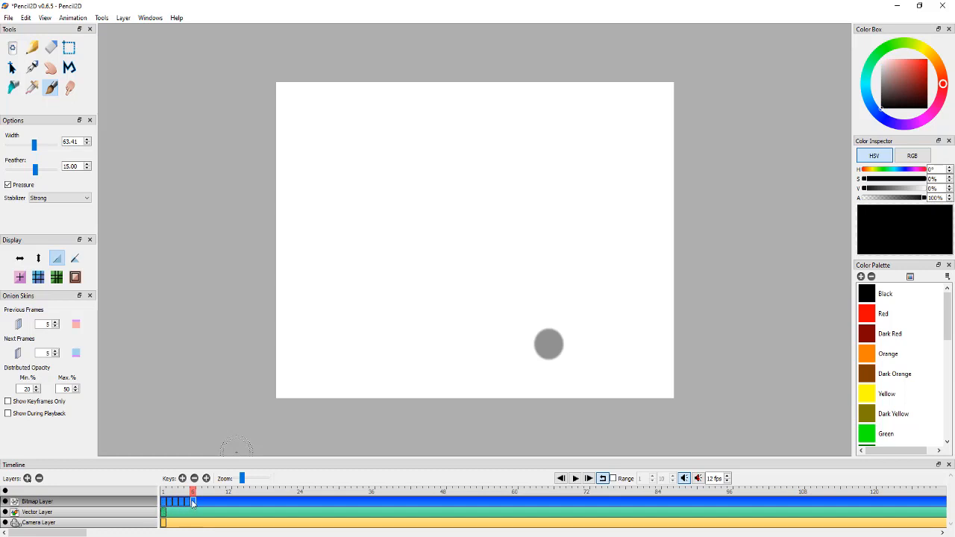
{"action": "left_click", "coordinate": [190, 493]}
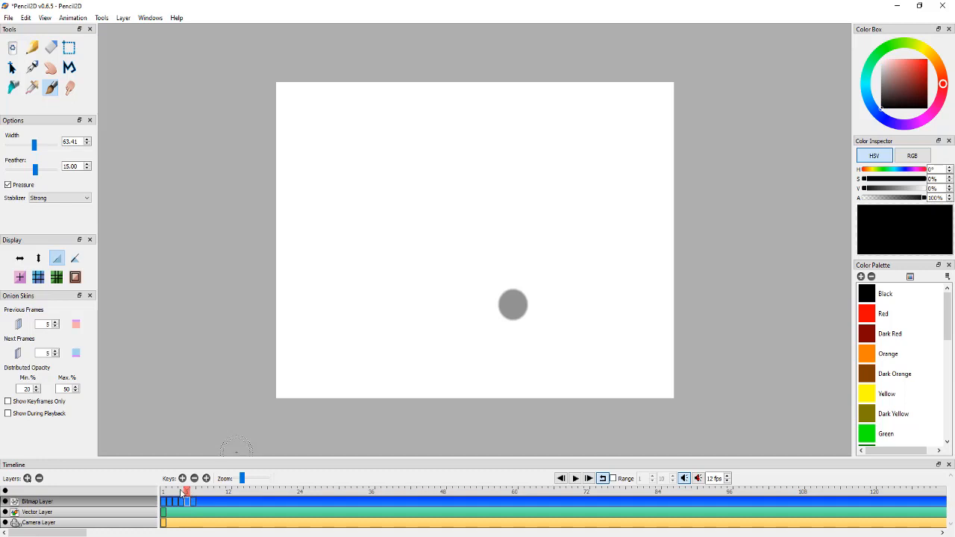
{"action": "left_click", "coordinate": [181, 492]}
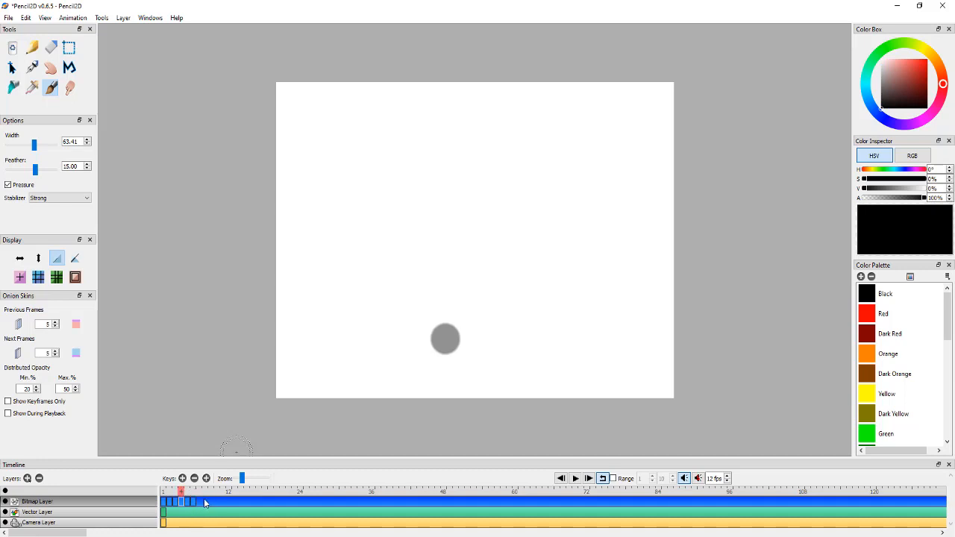
{"action": "left_click", "coordinate": [193, 494]}
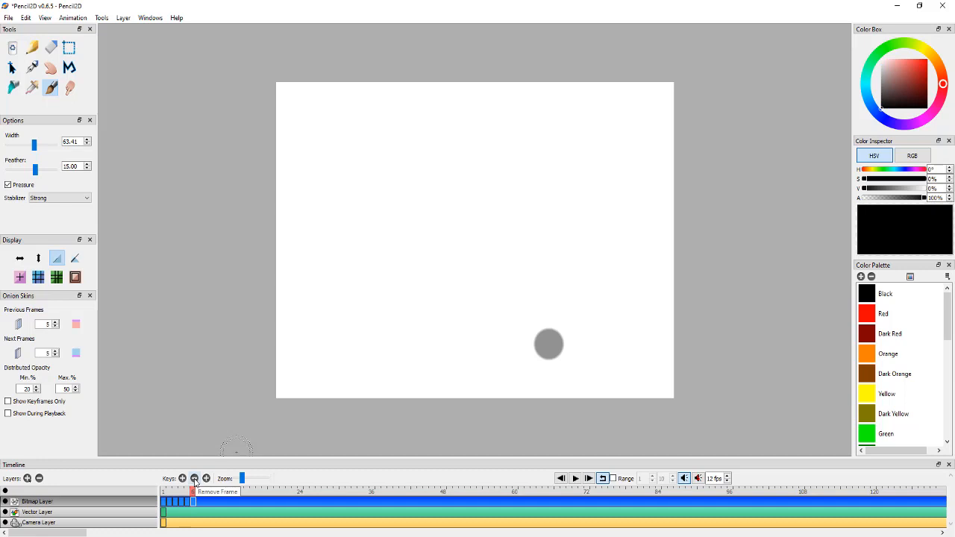
{"action": "left_click", "coordinate": [194, 478]}
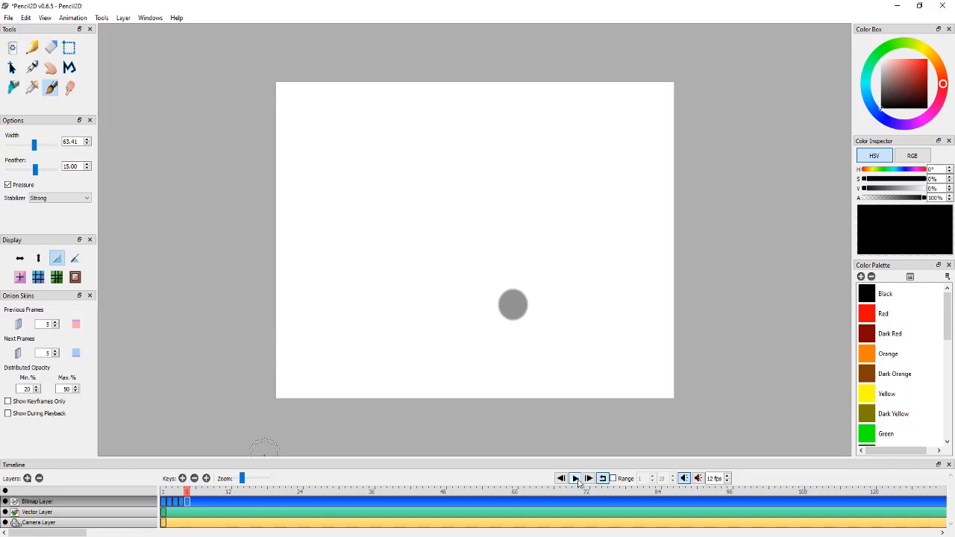
Play the shortened animation in a loop several times to check the motion
{"action": "key", "text": "comma"}
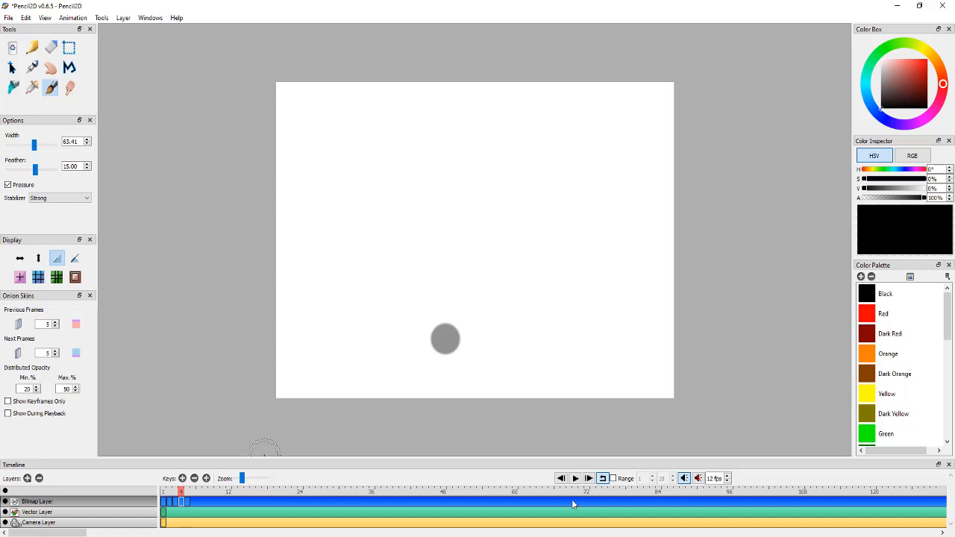
{"action": "left_click", "coordinate": [575, 478]}
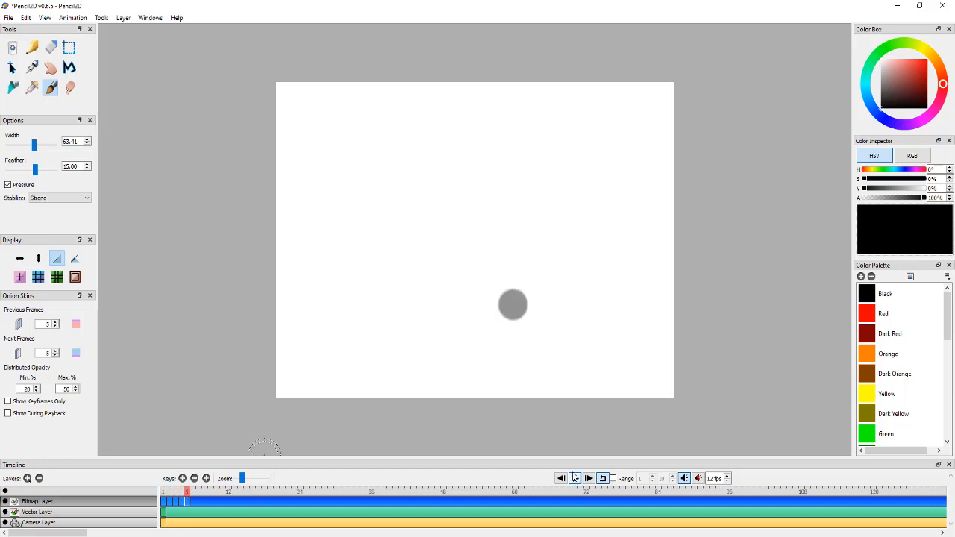
{"action": "left_click", "coordinate": [575, 479]}
{"action": "left_click", "coordinate": [574, 479]}
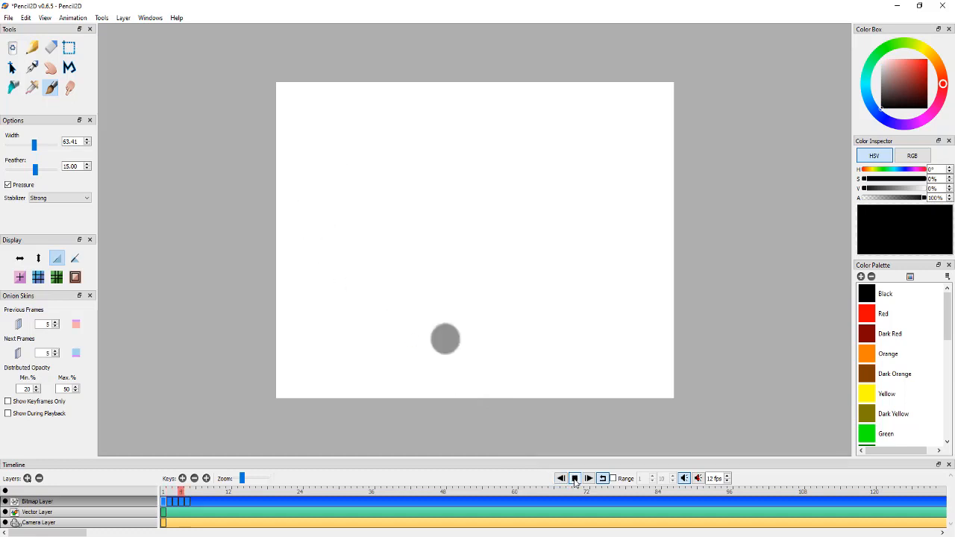
{"action": "left_click", "coordinate": [575, 478]}
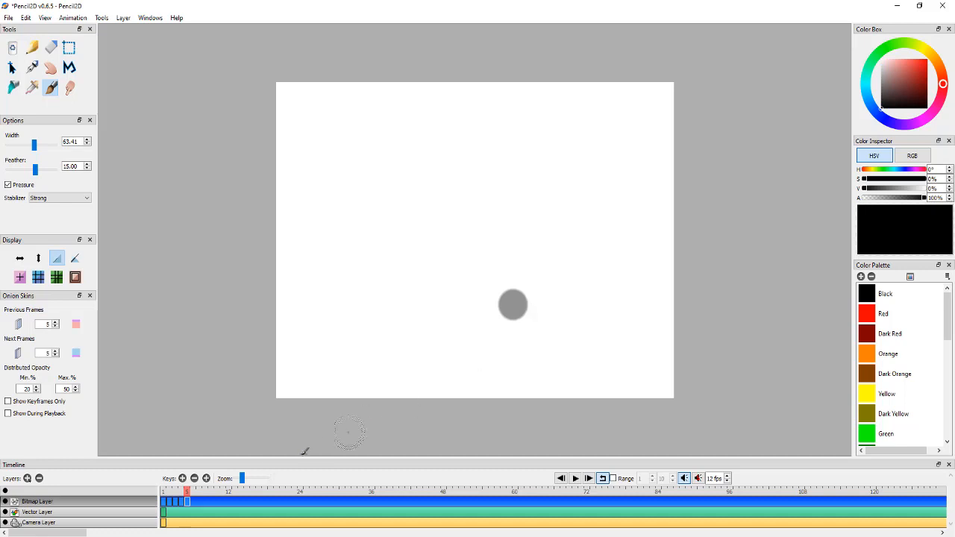
{"action": "left_click", "coordinate": [576, 479]}
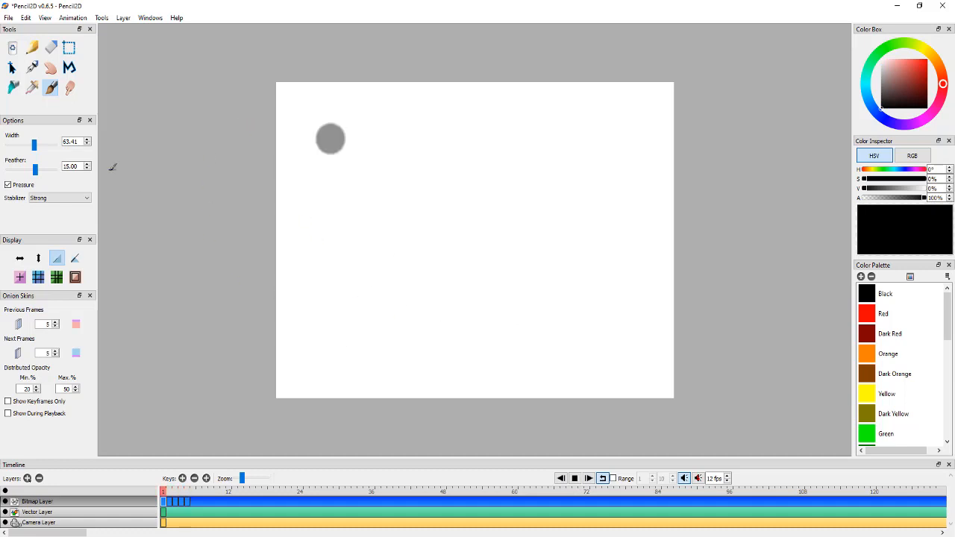
Save the animation in the Documents folder as latihan1animasi and stop the playback
{"action": "left_click", "coordinate": [9, 18]}
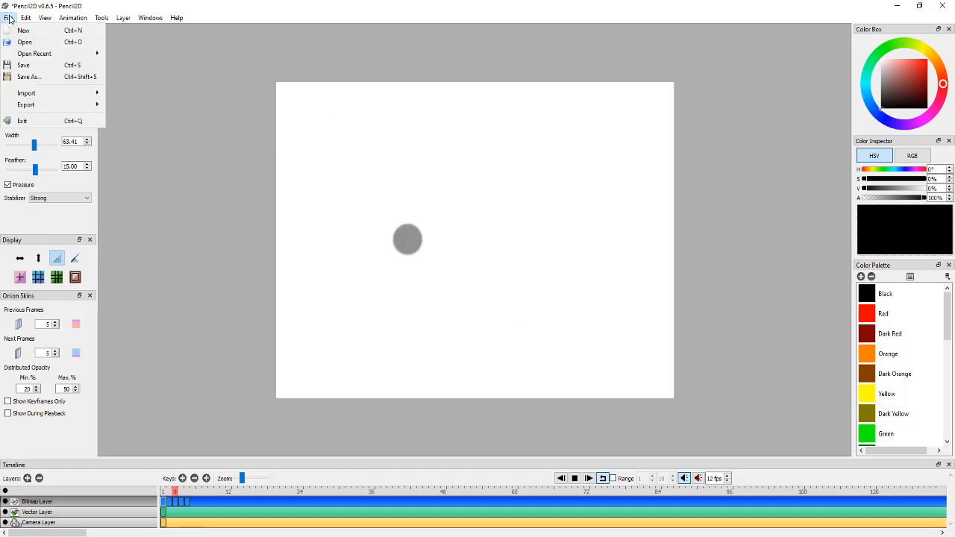
{"action": "left_click", "coordinate": [24, 66]}
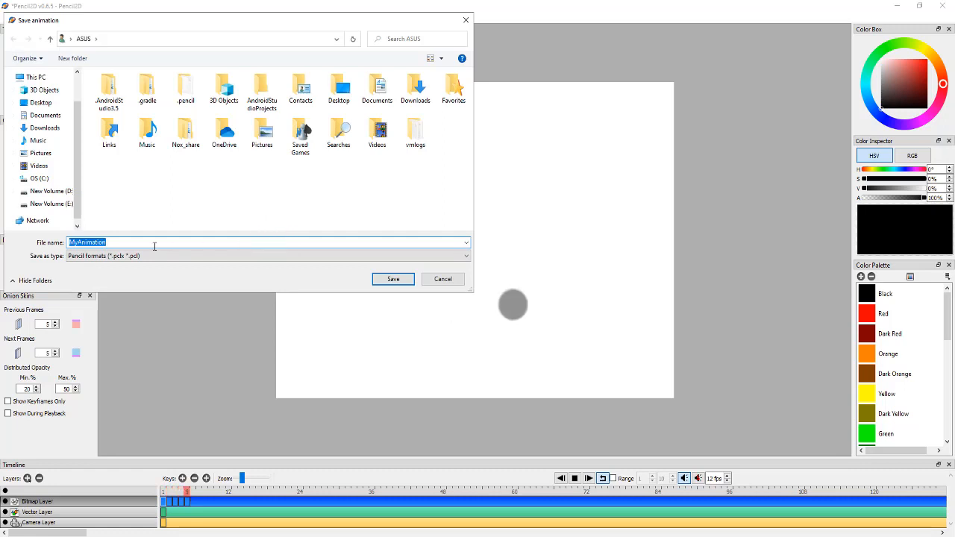
{"action": "left_click", "coordinate": [45, 115]}
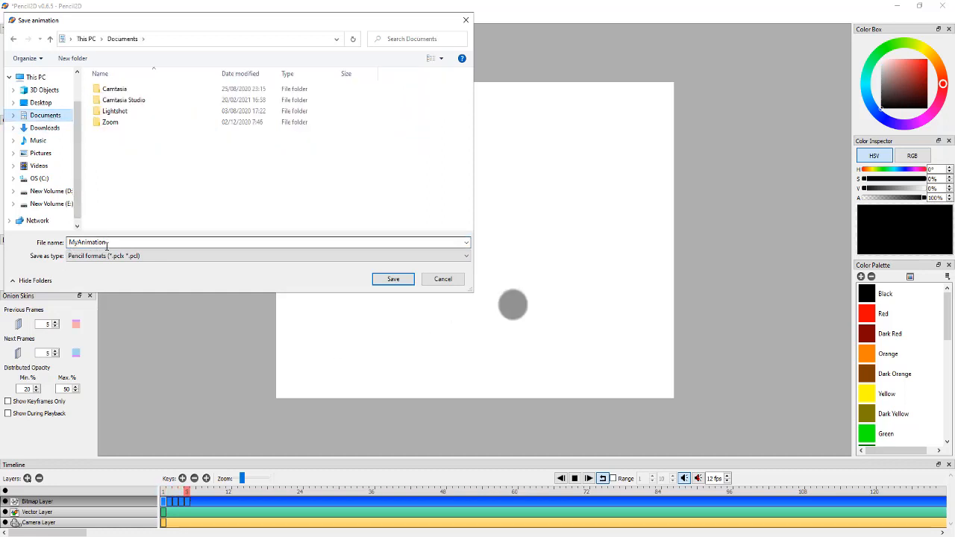
{"action": "double_click", "coordinate": [115, 242]}
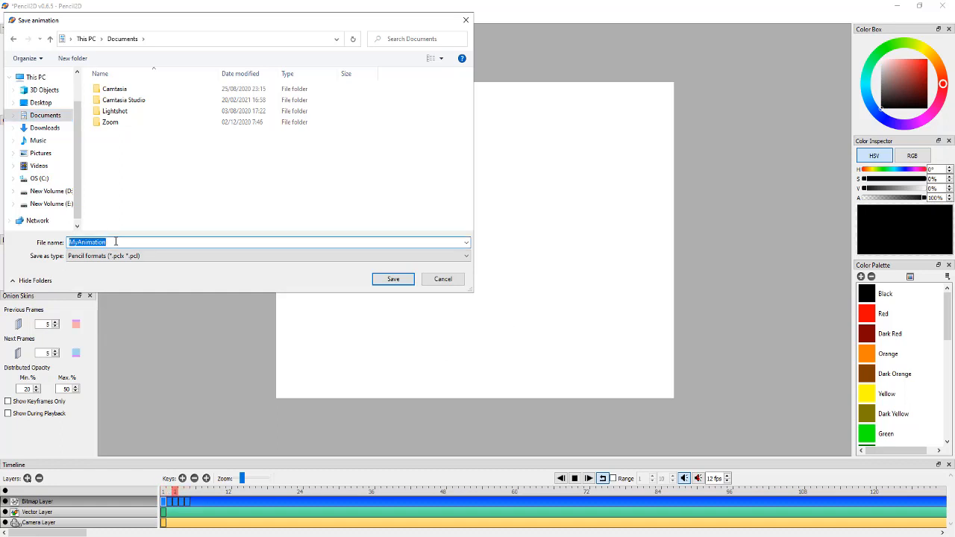
{"action": "type", "text": "latiha"}
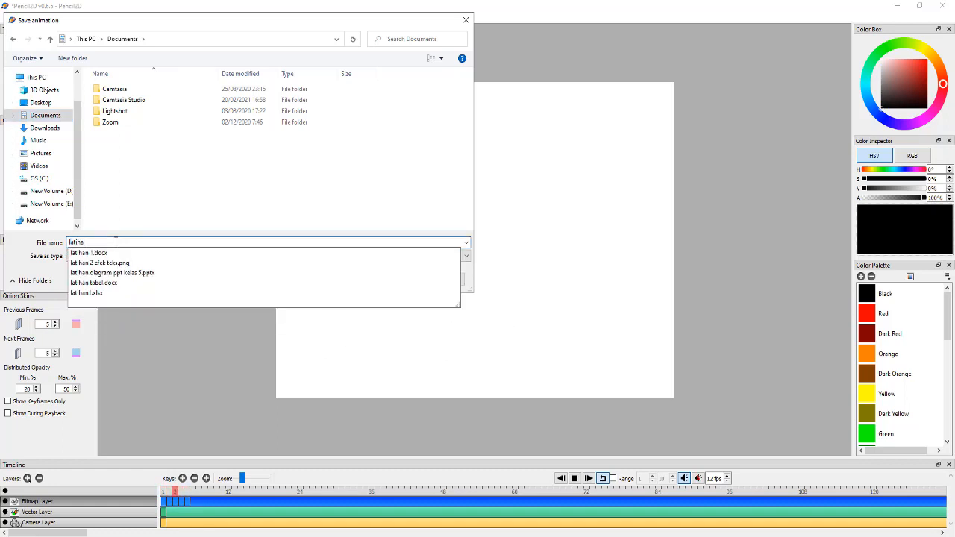
{"action": "type", "text": "n1"}
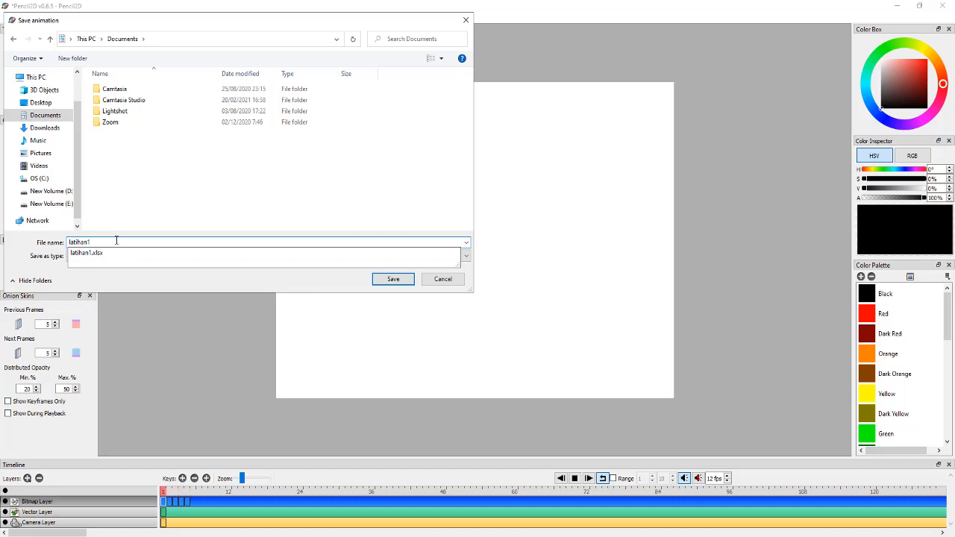
{"action": "type", "text": "animasi"}
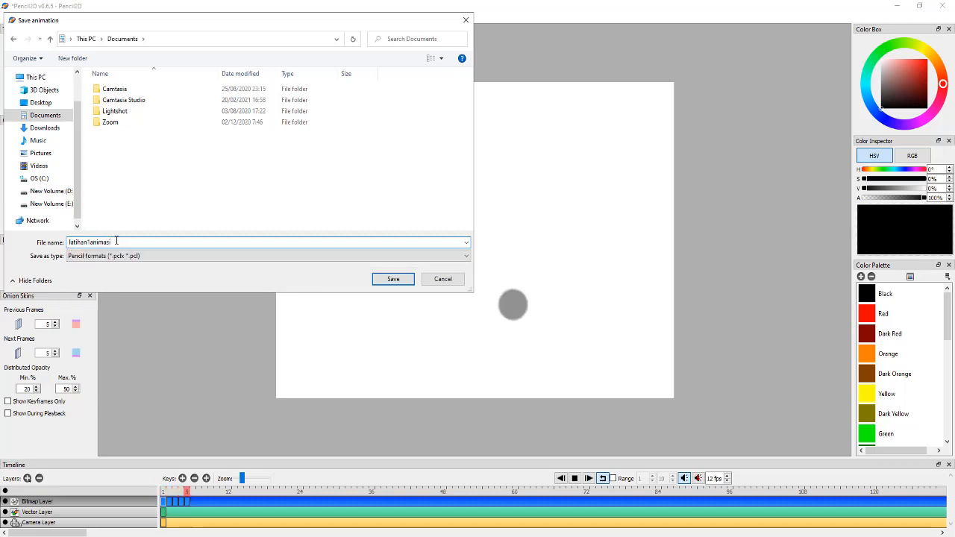
{"action": "left_click", "coordinate": [389, 283]}
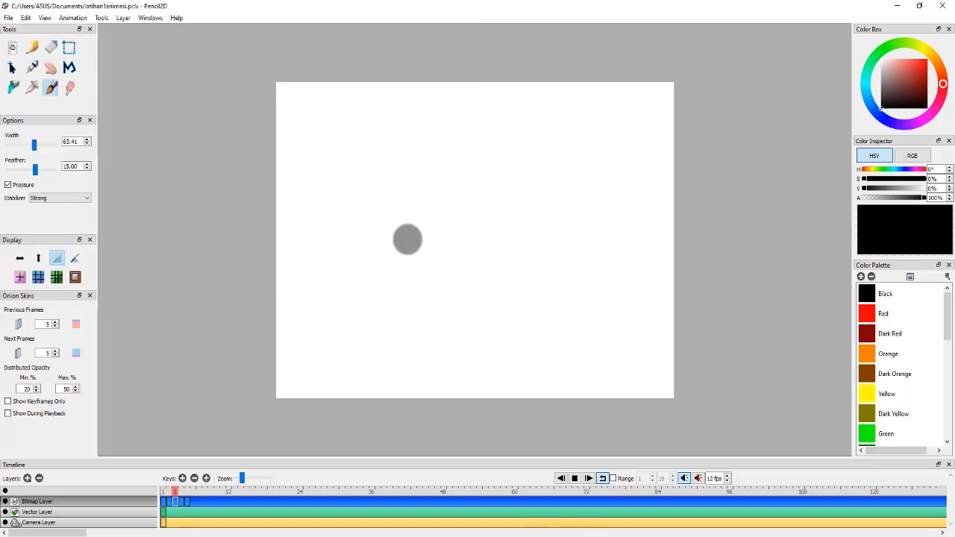
{"action": "left_click", "coordinate": [575, 478]}
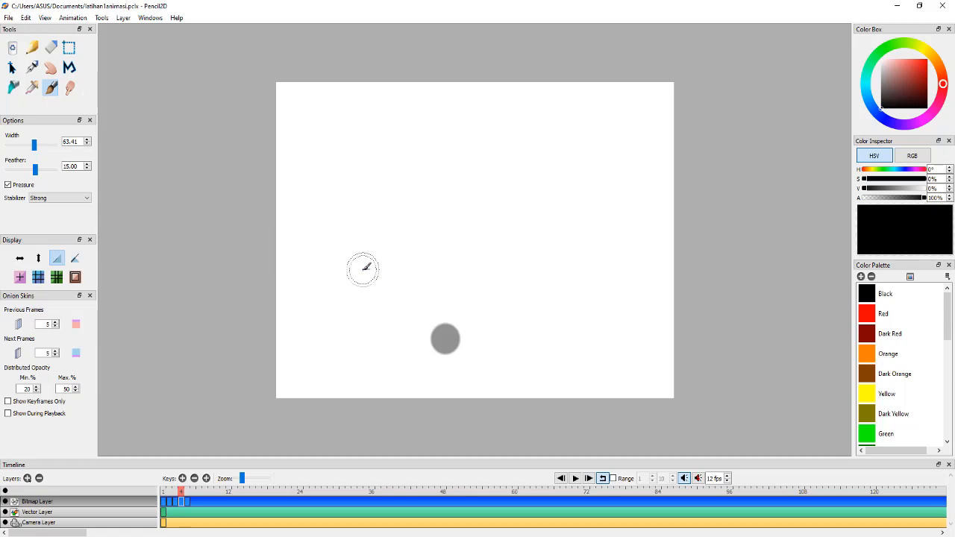
Create a new animation file and rename its bitmap layer as kupu-kupu
{"action": "left_click", "coordinate": [4, 20]}
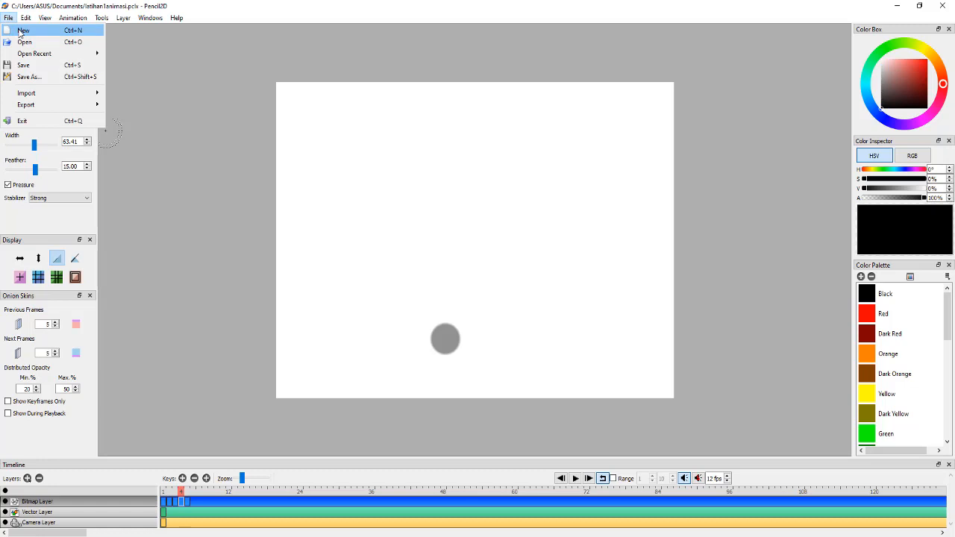
{"action": "left_click", "coordinate": [23, 31]}
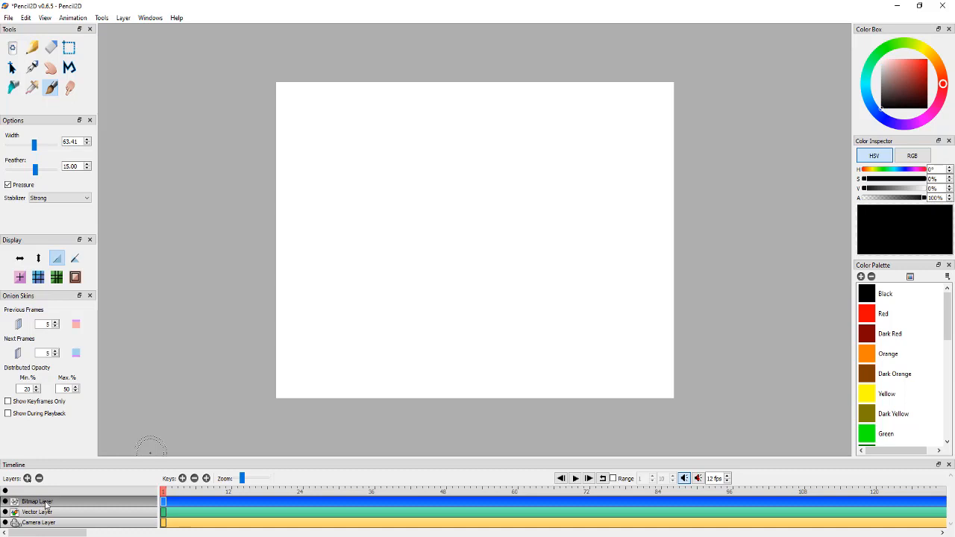
{"action": "double_click", "coordinate": [46, 506]}
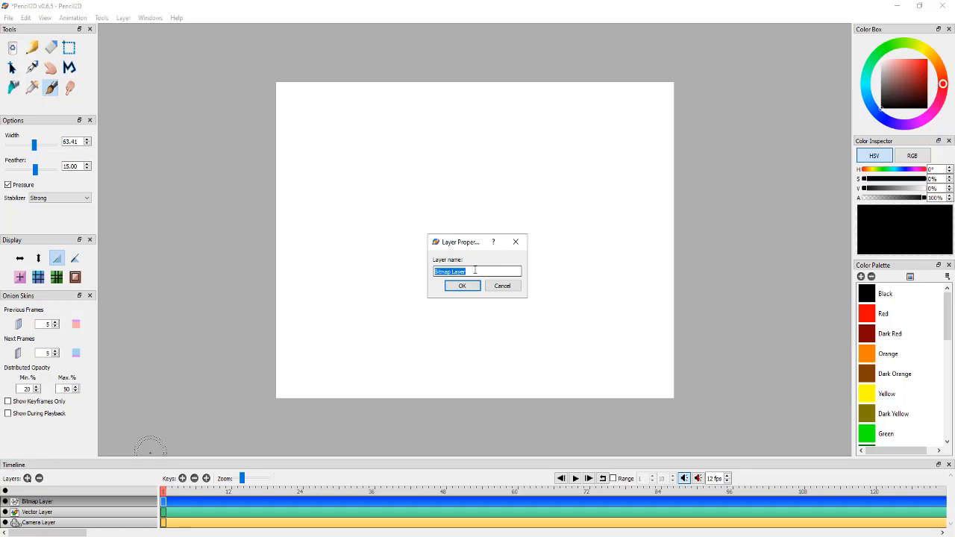
{"action": "type", "text": "kupu-kupu"}
{"action": "left_click", "coordinate": [461, 287]}
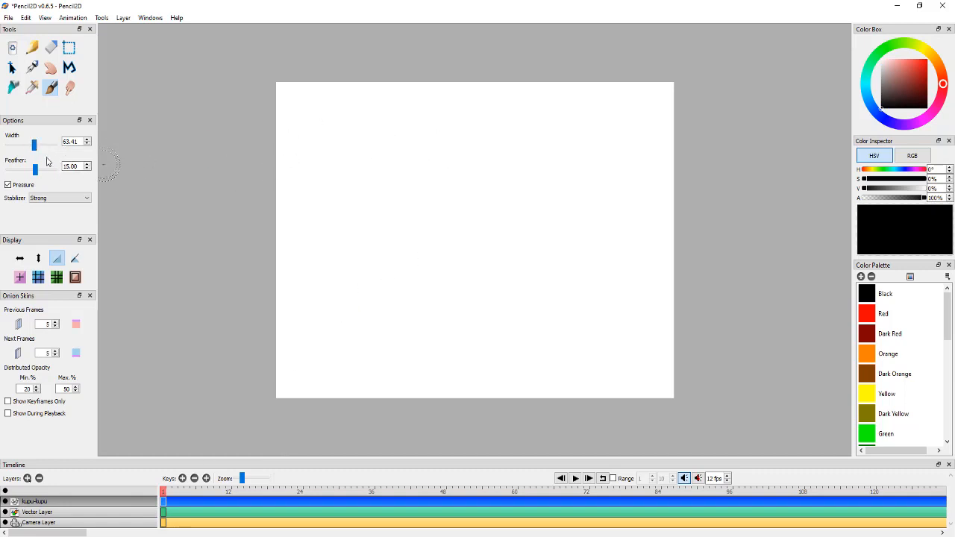
Set the brush width to 1.72 and draw an egg outline with small spots near the canvas's upper edge on frame 1
{"action": "left_click_drag", "start_coordinate": [34, 144], "coordinate": [11, 146]}
{"action": "left_click_drag", "start_coordinate": [425, 132], "coordinate": [458, 145]}
{"action": "key", "text": "ctrl+z"}
{"action": "mouse_move", "coordinate": [455, 104]}
{"action": "left_mouse_down"}
{"action": "mouse_move", "coordinate": [454, 155]}
{"action": "mouse_move", "coordinate": [488, 157]}
{"action": "mouse_move", "coordinate": [494, 121]}
{"action": "mouse_move", "coordinate": [461, 102]}
{"action": "left_mouse_up"}
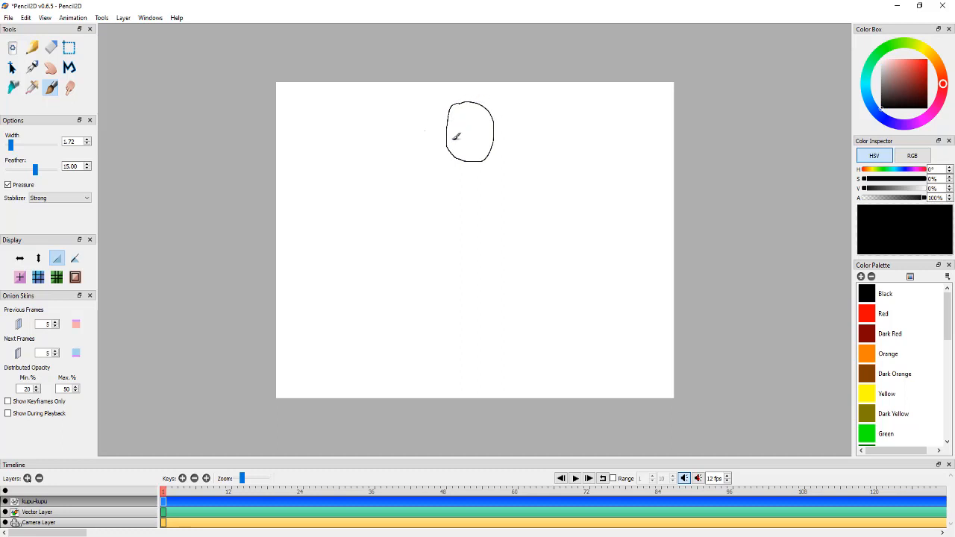
{"action": "mouse_move", "coordinate": [453, 139]}
{"action": "left_mouse_down"}
{"action": "mouse_move", "coordinate": [482, 123]}
{"action": "mouse_move", "coordinate": [482, 112]}
{"action": "mouse_move", "coordinate": [473, 150]}
{"action": "left_mouse_up"}
{"action": "left_click_drag", "start_coordinate": [463, 125], "coordinate": [465, 125]}
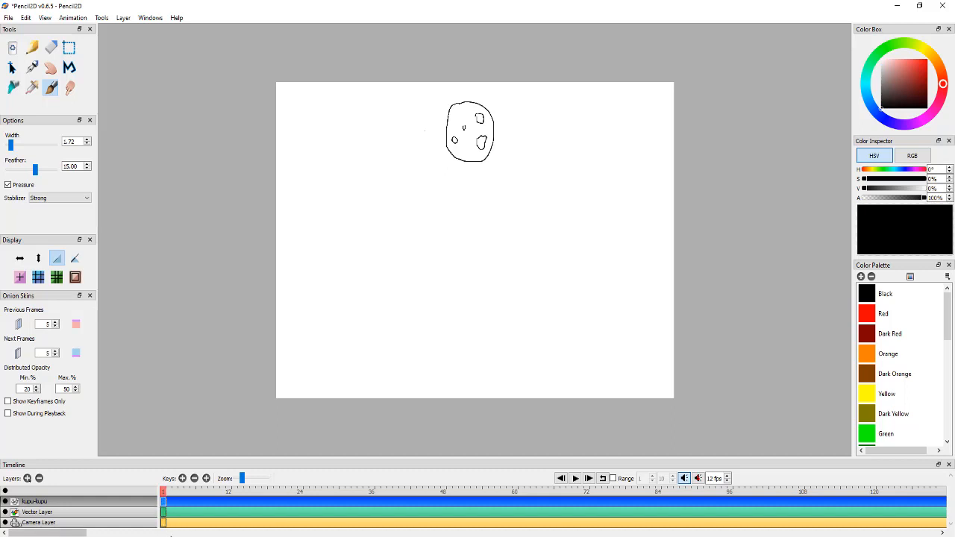
Add frame 2 and draw a caterpillar with eyes, antennae, body segments and short legs on the left half of the canvas
{"action": "left_click", "coordinate": [182, 479]}
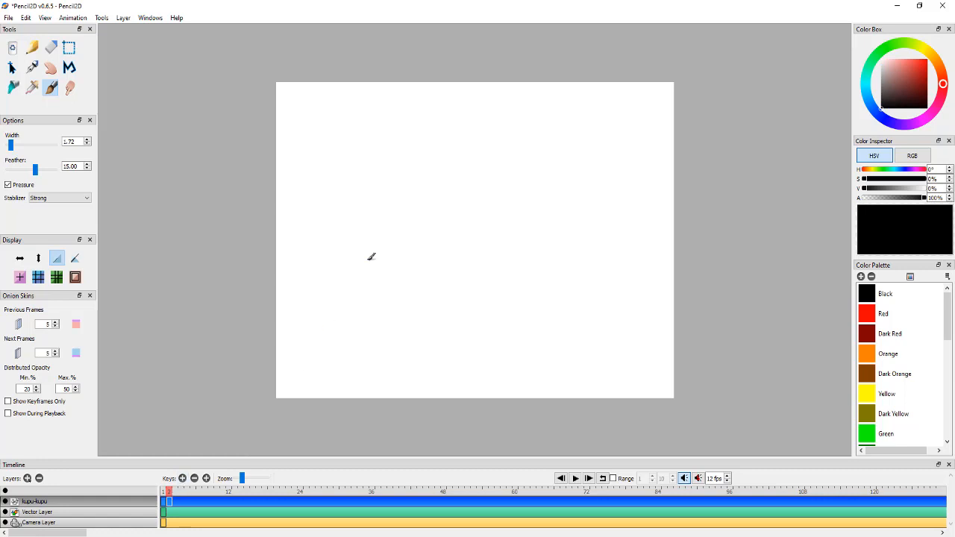
{"action": "left_click", "coordinate": [163, 491]}
{"action": "left_click", "coordinate": [170, 492]}
{"action": "left_click_drag", "start_coordinate": [389, 182], "coordinate": [387, 207]}
{"action": "mouse_move", "coordinate": [326, 228]}
{"action": "left_mouse_down"}
{"action": "mouse_move", "coordinate": [357, 241]}
{"action": "mouse_move", "coordinate": [409, 222]}
{"action": "mouse_move", "coordinate": [419, 208]}
{"action": "mouse_move", "coordinate": [405, 172]}
{"action": "left_mouse_up"}
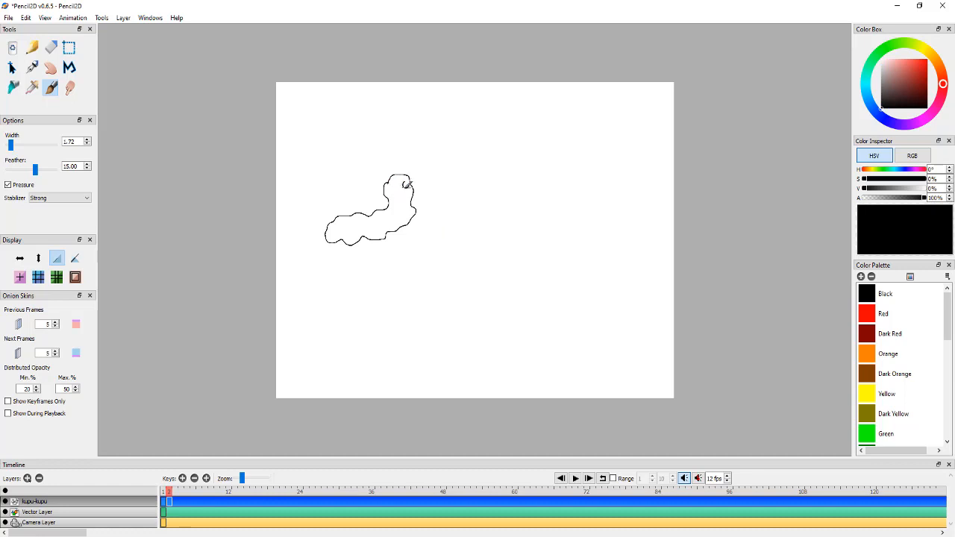
{"action": "left_click_drag", "start_coordinate": [397, 181], "coordinate": [396, 185]}
{"action": "left_click_drag", "start_coordinate": [392, 173], "coordinate": [384, 169]}
{"action": "left_click_drag", "start_coordinate": [404, 175], "coordinate": [411, 163]}
{"action": "mouse_move", "coordinate": [345, 219]}
{"action": "left_mouse_down"}
{"action": "mouse_move", "coordinate": [350, 228]}
{"action": "mouse_move", "coordinate": [385, 222]}
{"action": "left_mouse_up"}
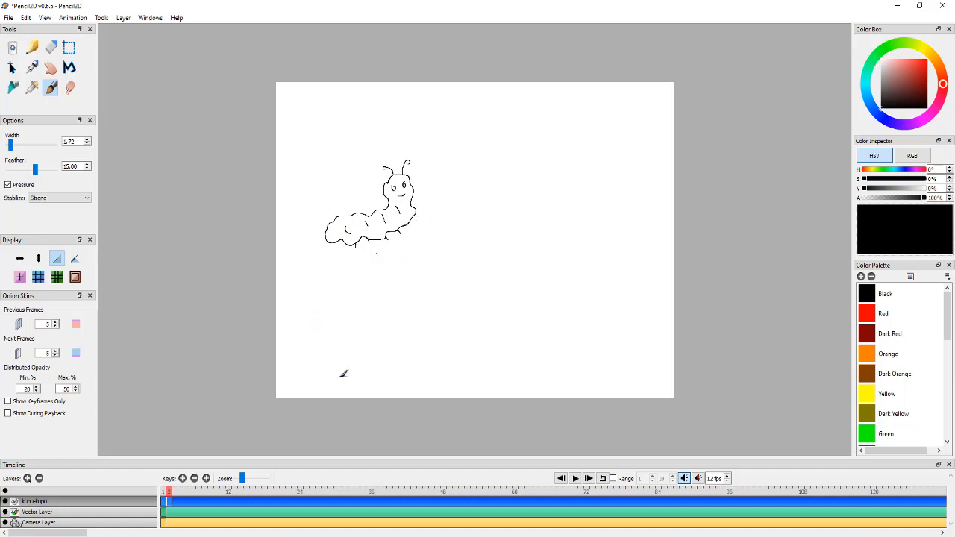
Add frame 3 and draw a forked branch with a striped cocoon hanging below it in the lower part of the canvas
{"action": "left_click", "coordinate": [183, 479]}
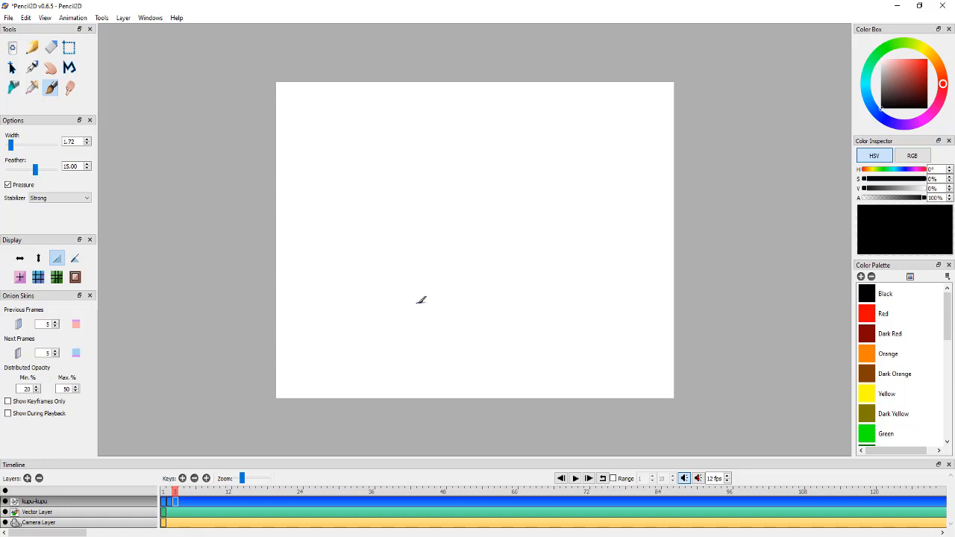
{"action": "mouse_move", "coordinate": [419, 301]}
{"action": "left_mouse_down"}
{"action": "mouse_move", "coordinate": [500, 274]}
{"action": "mouse_move", "coordinate": [503, 284]}
{"action": "mouse_move", "coordinate": [473, 301]}
{"action": "mouse_move", "coordinate": [526, 296]}
{"action": "mouse_move", "coordinate": [524, 305]}
{"action": "mouse_move", "coordinate": [503, 307]}
{"action": "mouse_move", "coordinate": [418, 311]}
{"action": "mouse_move", "coordinate": [418, 301]}
{"action": "left_mouse_up"}
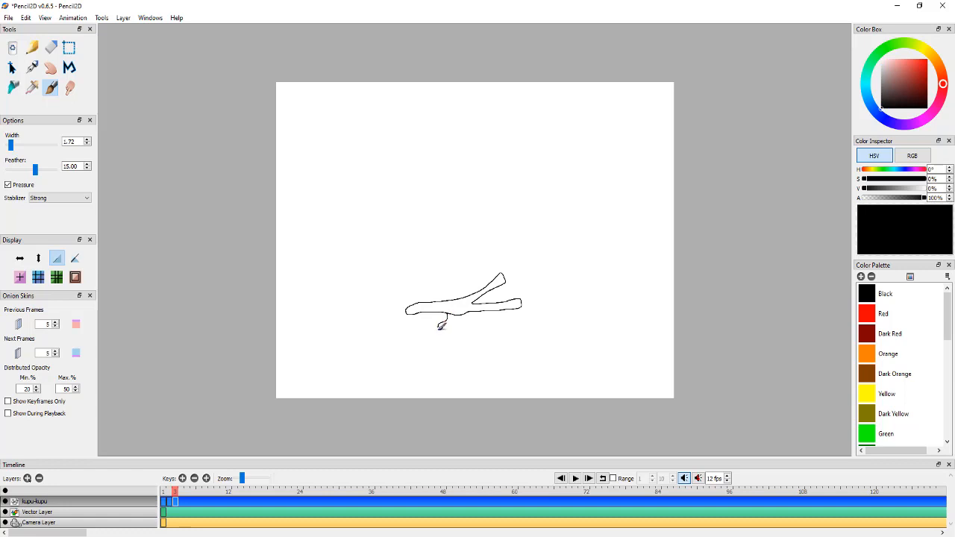
{"action": "mouse_move", "coordinate": [441, 325]}
{"action": "left_mouse_down"}
{"action": "mouse_move", "coordinate": [433, 357]}
{"action": "mouse_move", "coordinate": [444, 380]}
{"action": "mouse_move", "coordinate": [453, 379]}
{"action": "mouse_move", "coordinate": [466, 351]}
{"action": "mouse_move", "coordinate": [452, 318]}
{"action": "left_mouse_up"}
{"action": "mouse_move", "coordinate": [441, 337]}
{"action": "left_mouse_down"}
{"action": "mouse_move", "coordinate": [453, 335]}
{"action": "mouse_move", "coordinate": [447, 348]}
{"action": "mouse_move", "coordinate": [458, 346]}
{"action": "mouse_move", "coordinate": [459, 368]}
{"action": "left_mouse_up"}
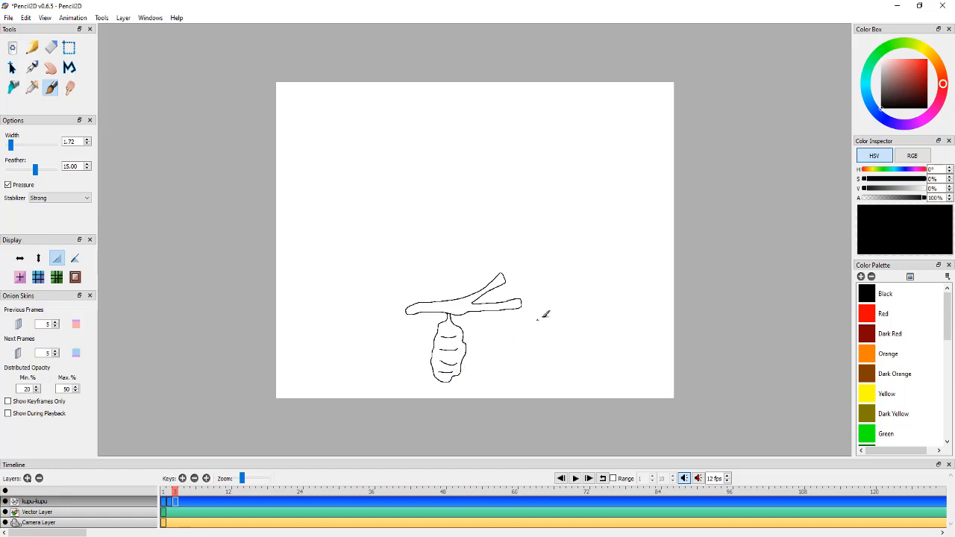
Add frame 4 and draw a butterfly with a striped body, four patterned wings and curled antennae on the right half of the canvas
{"action": "left_click", "coordinate": [183, 479]}
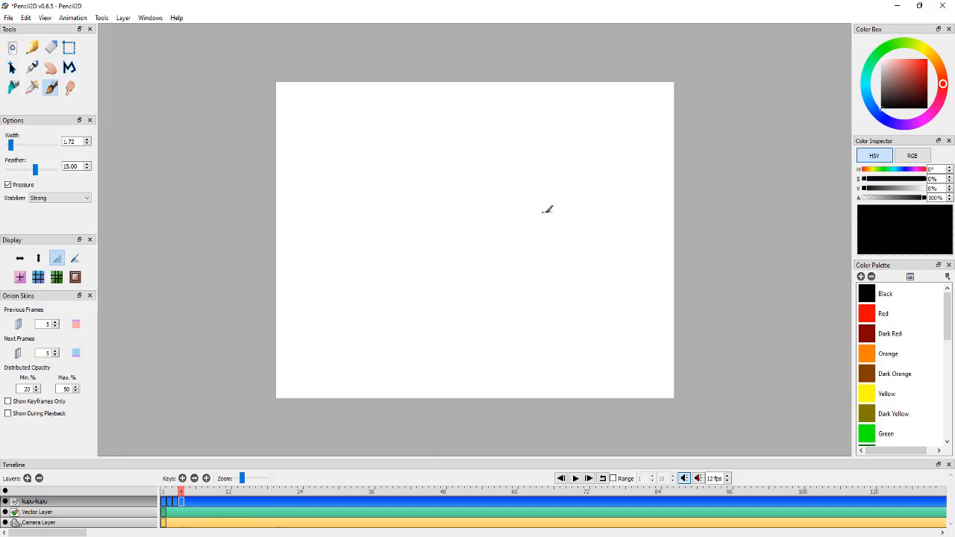
{"action": "mouse_move", "coordinate": [545, 214]}
{"action": "left_mouse_down"}
{"action": "mouse_move", "coordinate": [566, 237]}
{"action": "mouse_move", "coordinate": [527, 240]}
{"action": "mouse_move", "coordinate": [520, 227]}
{"action": "mouse_move", "coordinate": [546, 211]}
{"action": "left_mouse_up"}
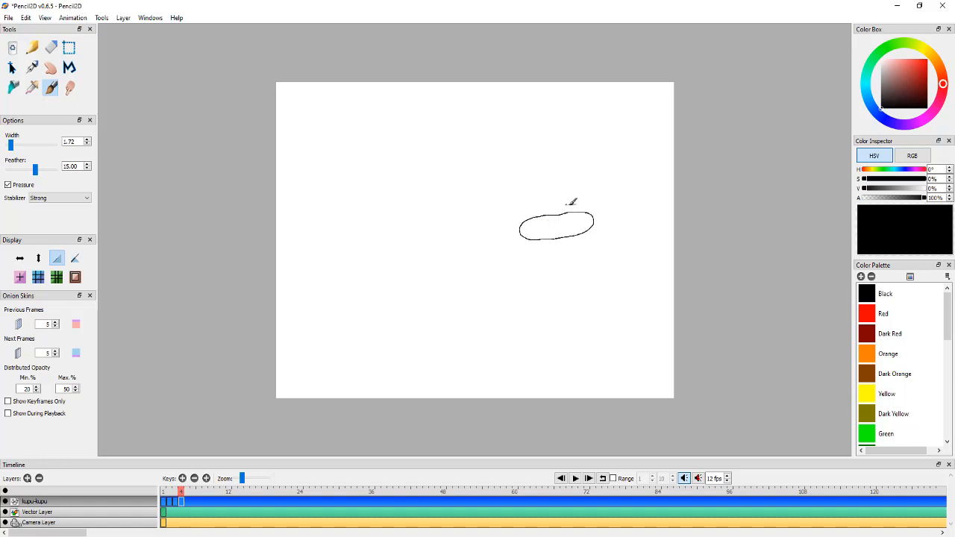
{"action": "mouse_move", "coordinate": [585, 211]}
{"action": "left_mouse_down"}
{"action": "mouse_move", "coordinate": [586, 177]}
{"action": "mouse_move", "coordinate": [569, 165]}
{"action": "mouse_move", "coordinate": [549, 188]}
{"action": "mouse_move", "coordinate": [534, 170]}
{"action": "mouse_move", "coordinate": [506, 166]}
{"action": "mouse_move", "coordinate": [503, 191]}
{"action": "mouse_move", "coordinate": [528, 217]}
{"action": "left_mouse_up"}
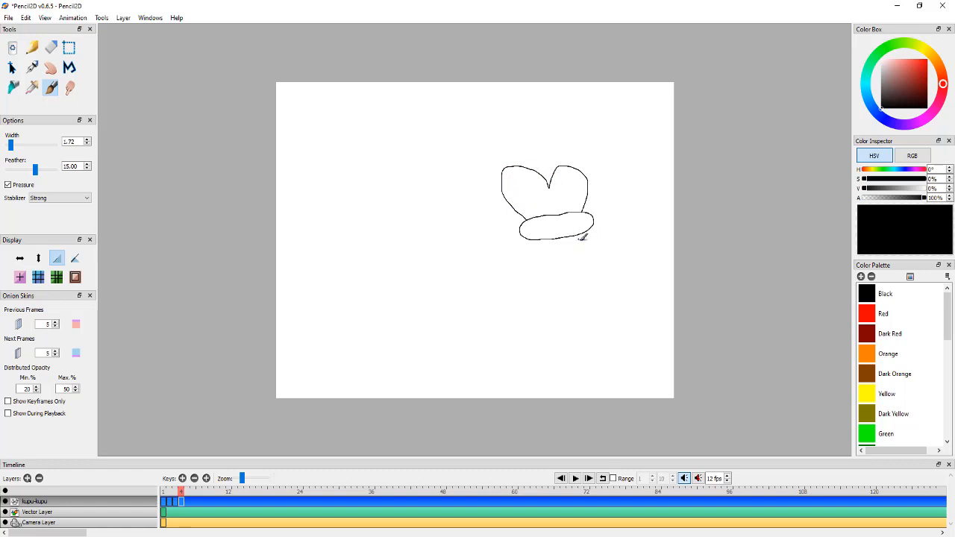
{"action": "mouse_move", "coordinate": [579, 233]}
{"action": "left_mouse_down"}
{"action": "mouse_move", "coordinate": [591, 285]}
{"action": "mouse_move", "coordinate": [569, 296]}
{"action": "mouse_move", "coordinate": [557, 292]}
{"action": "mouse_move", "coordinate": [557, 269]}
{"action": "mouse_move", "coordinate": [549, 287]}
{"action": "mouse_move", "coordinate": [526, 283]}
{"action": "mouse_move", "coordinate": [540, 239]}
{"action": "left_mouse_up"}
{"action": "mouse_move", "coordinate": [589, 212]}
{"action": "left_mouse_down"}
{"action": "mouse_move", "coordinate": [589, 230]}
{"action": "mouse_move", "coordinate": [616, 181]}
{"action": "mouse_move", "coordinate": [627, 225]}
{"action": "mouse_move", "coordinate": [612, 237]}
{"action": "mouse_move", "coordinate": [620, 225]}
{"action": "left_mouse_up"}
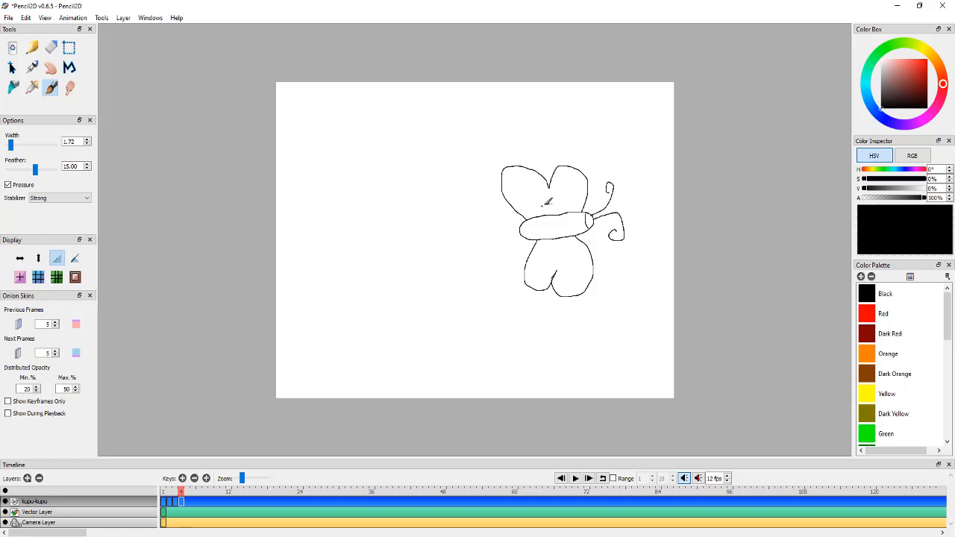
{"action": "mouse_move", "coordinate": [521, 180]}
{"action": "left_mouse_down"}
{"action": "mouse_move", "coordinate": [524, 196]}
{"action": "mouse_move", "coordinate": [543, 200]}
{"action": "mouse_move", "coordinate": [549, 187]}
{"action": "mouse_move", "coordinate": [531, 176]}
{"action": "mouse_move", "coordinate": [523, 179]}
{"action": "mouse_move", "coordinate": [580, 198]}
{"action": "mouse_move", "coordinate": [576, 178]}
{"action": "left_mouse_up"}
{"action": "mouse_move", "coordinate": [572, 215]}
{"action": "left_mouse_down"}
{"action": "mouse_move", "coordinate": [570, 232]}
{"action": "mouse_move", "coordinate": [546, 232]}
{"action": "mouse_move", "coordinate": [551, 270]}
{"action": "mouse_move", "coordinate": [553, 254]}
{"action": "mouse_move", "coordinate": [541, 261]}
{"action": "mouse_move", "coordinate": [573, 277]}
{"action": "mouse_move", "coordinate": [591, 261]}
{"action": "mouse_move", "coordinate": [579, 251]}
{"action": "mouse_move", "coordinate": [570, 261]}
{"action": "left_mouse_up"}
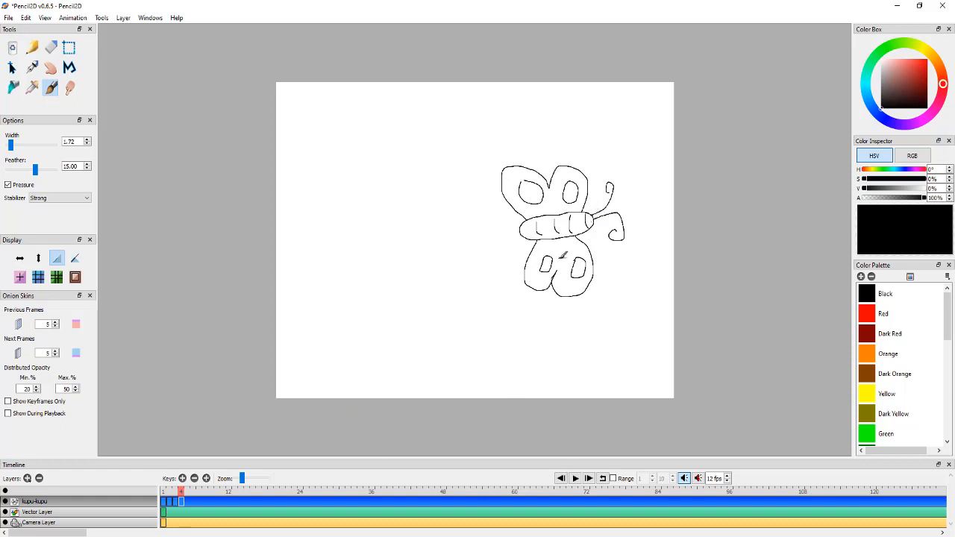
Draw a line beneath the egg on frame 1 and review frames 2, 3 and 4
{"action": "left_click", "coordinate": [163, 492]}
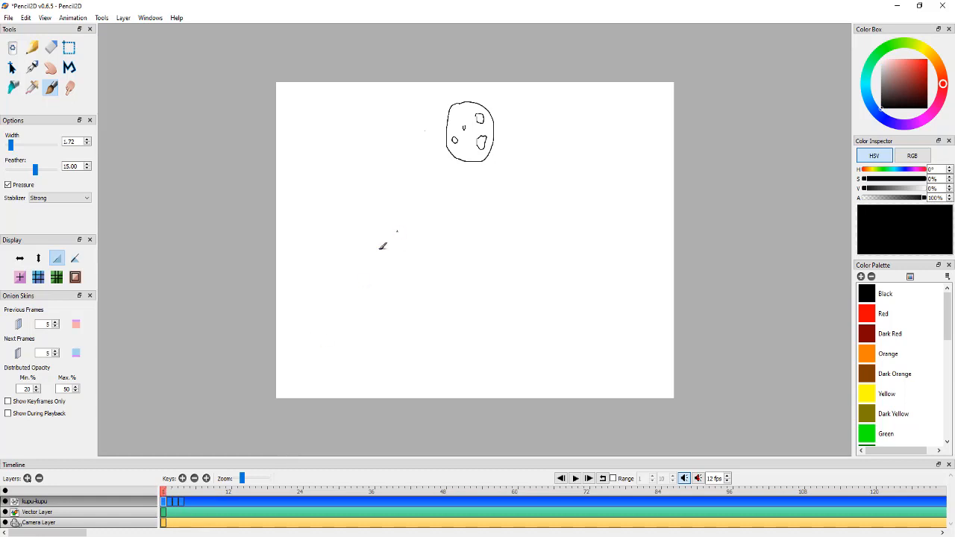
{"action": "left_click_drag", "start_coordinate": [448, 165], "coordinate": [500, 166]}
{"action": "left_click", "coordinate": [170, 495]}
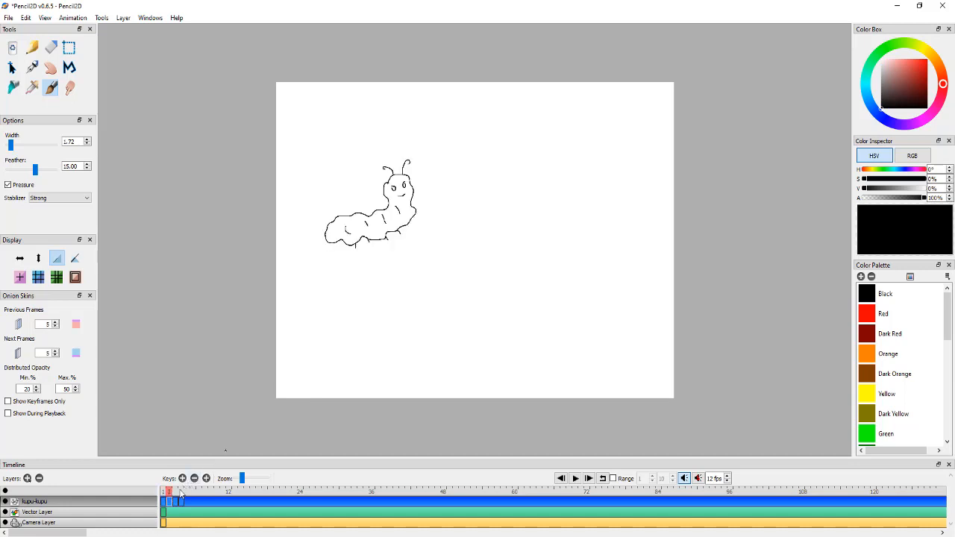
{"action": "left_click", "coordinate": [177, 495]}
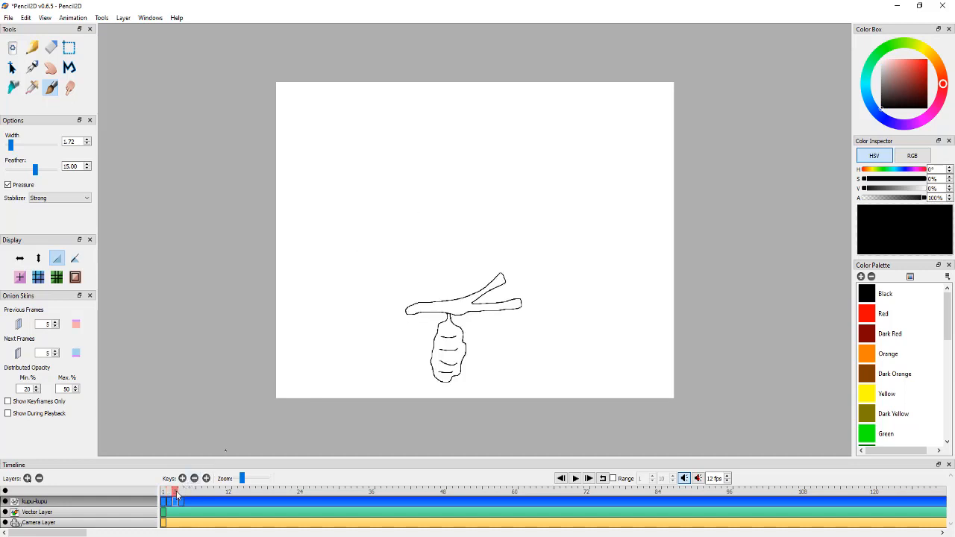
{"action": "left_click", "coordinate": [182, 494]}
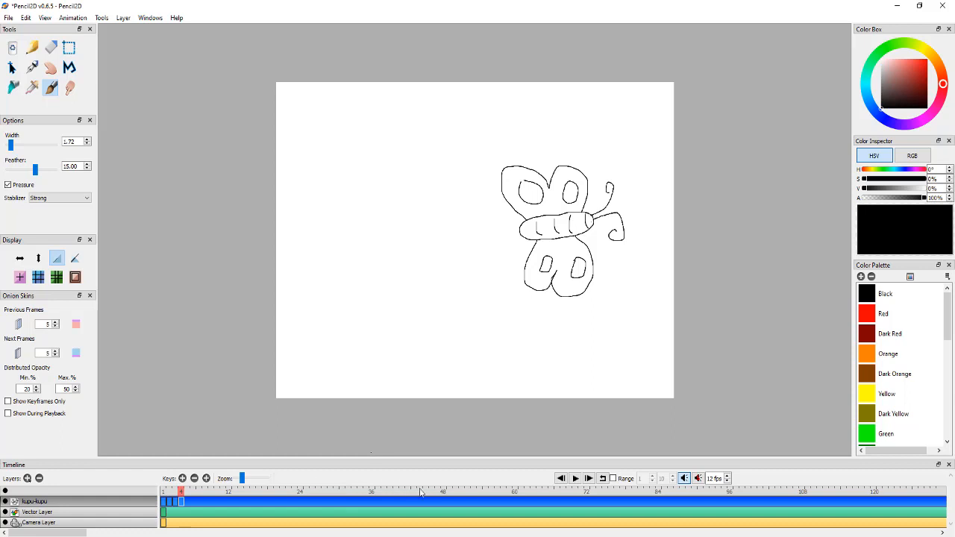
Play the butterfly metamorphosis animation, enable looping and play it again in a loop before stopping playback
{"action": "left_click", "coordinate": [578, 484]}
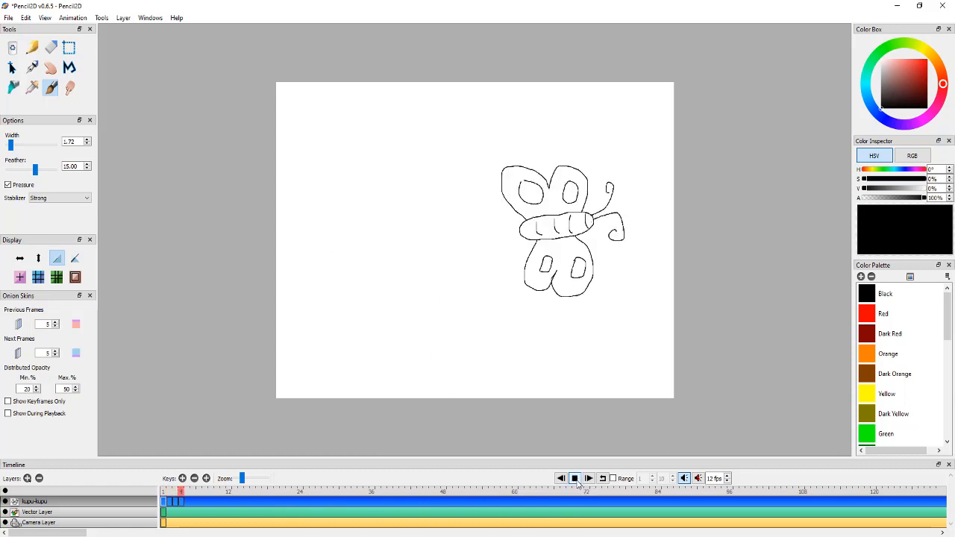
{"action": "left_click", "coordinate": [576, 481]}
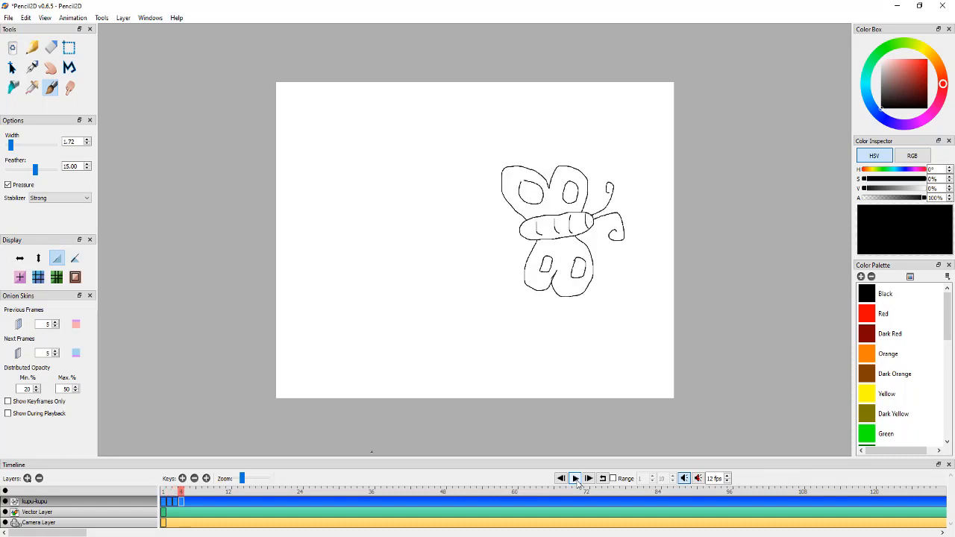
{"action": "left_click", "coordinate": [603, 480]}
{"action": "left_click", "coordinate": [577, 479]}
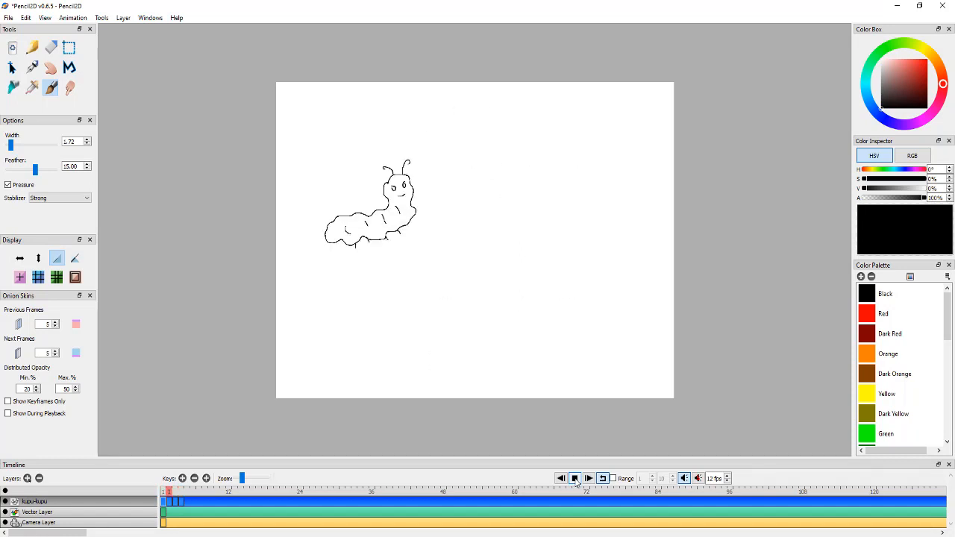
{"action": "left_click", "coordinate": [575, 478]}
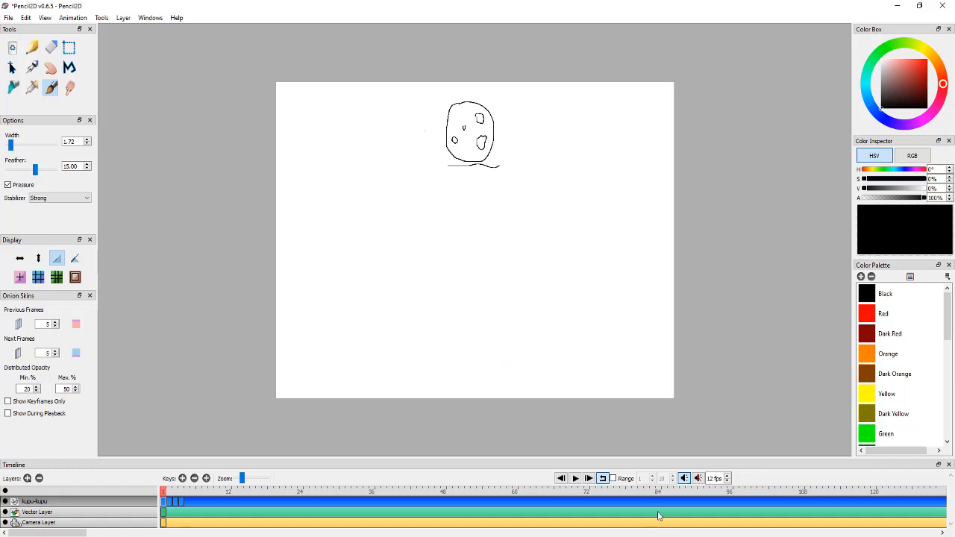
{"action": "left_click", "coordinate": [467, 339]}
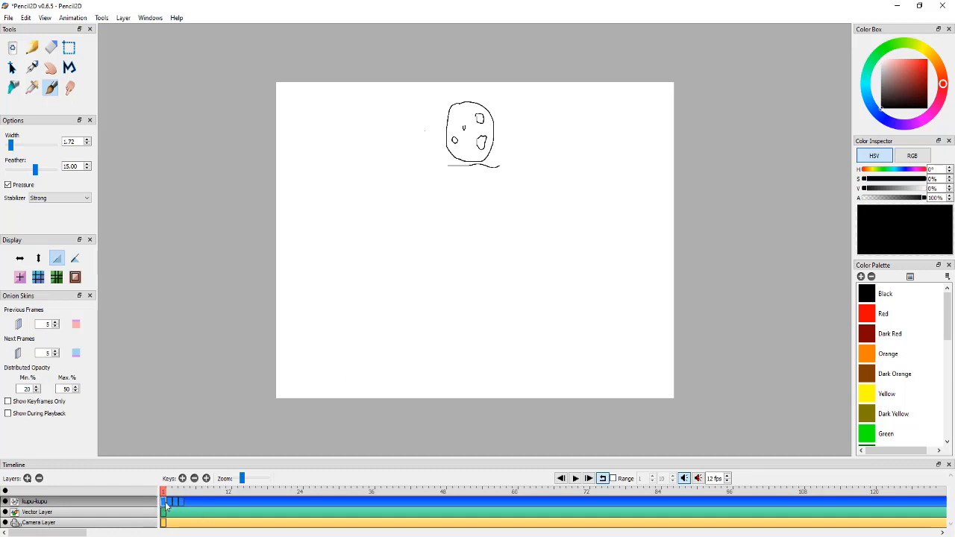
Play the looped animation and stop it, then move the butterfly keyframe on the kupu-kupu layer to frame 36
{"action": "left_click", "coordinate": [576, 479]}
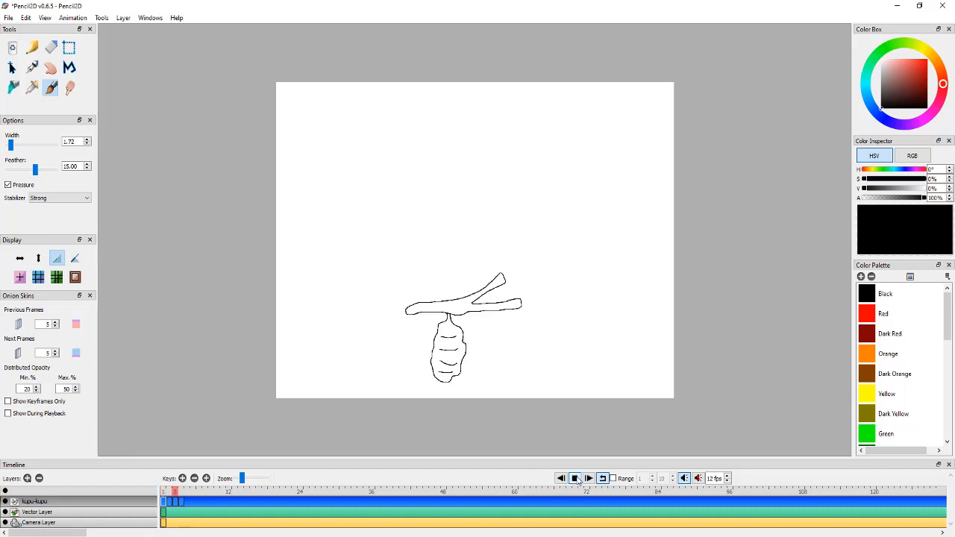
{"action": "left_click", "coordinate": [575, 478]}
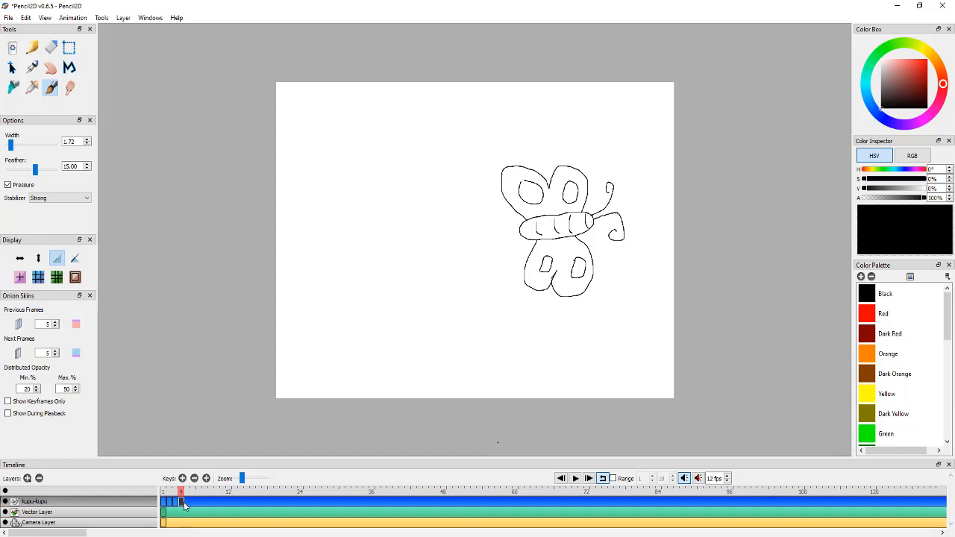
{"action": "left_click_drag", "start_coordinate": [184, 505], "coordinate": [371, 502]}
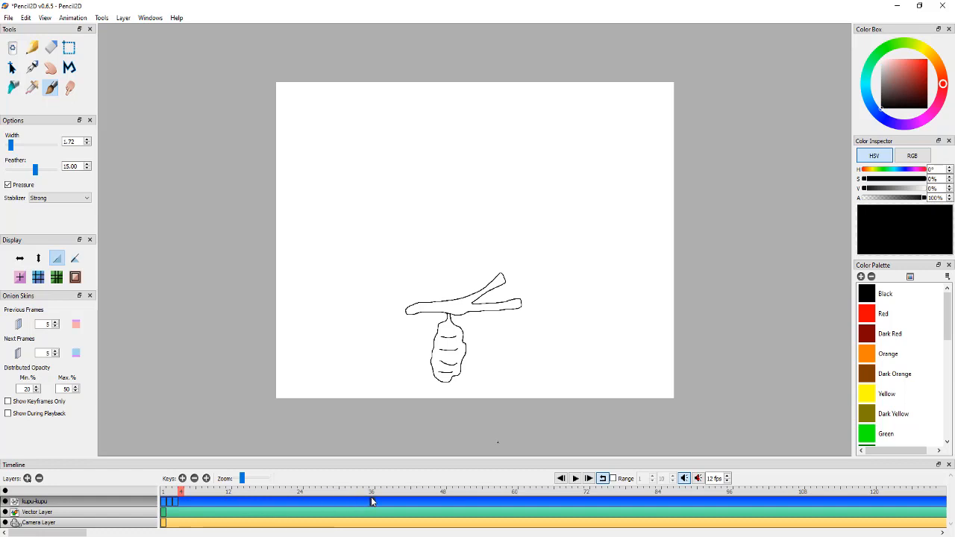
{"action": "left_click", "coordinate": [372, 492]}
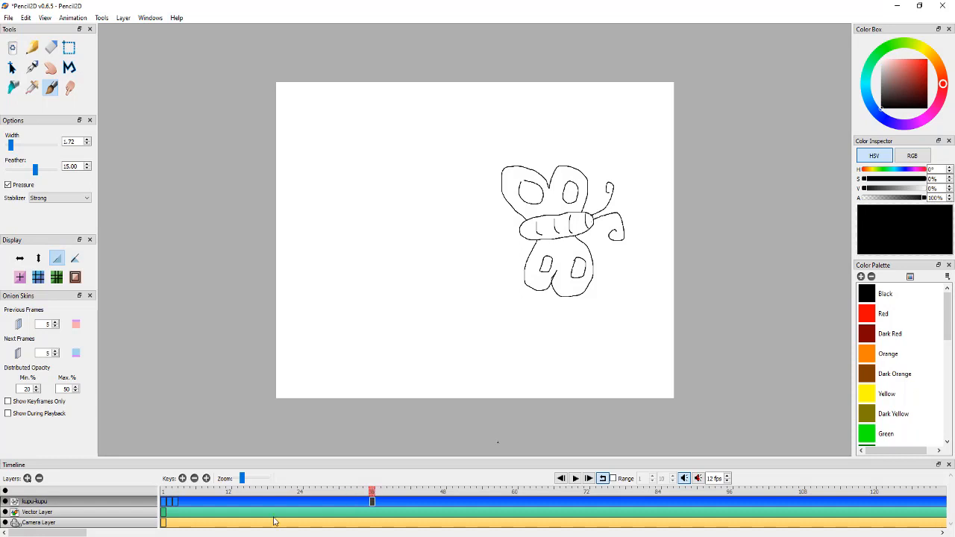
Move the cocoon keyframe to frame 24 and the caterpillar keyframe to frame 12 on the kupu-kupu layer
{"action": "left_click", "coordinate": [175, 492]}
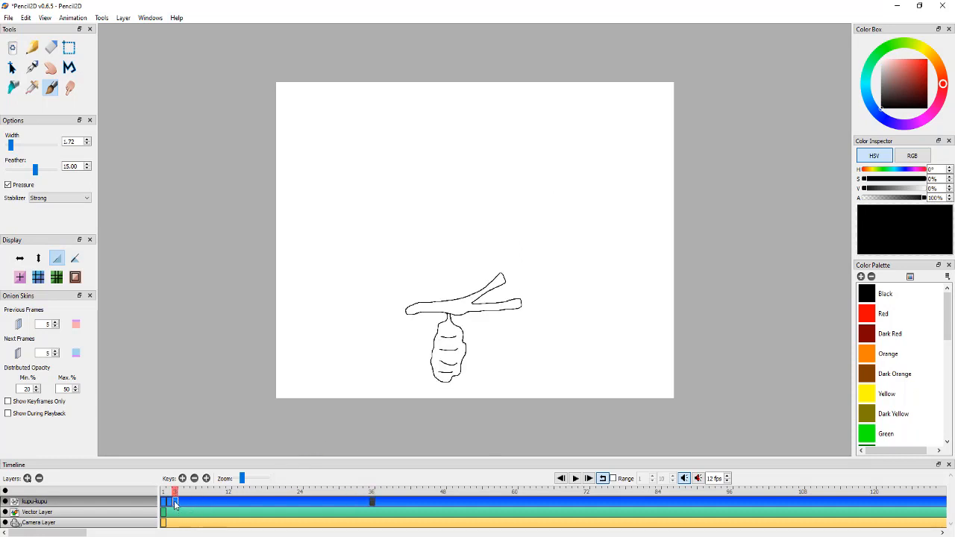
{"action": "left_click", "coordinate": [176, 504]}
{"action": "left_click_drag", "start_coordinate": [175, 504], "coordinate": [300, 505]}
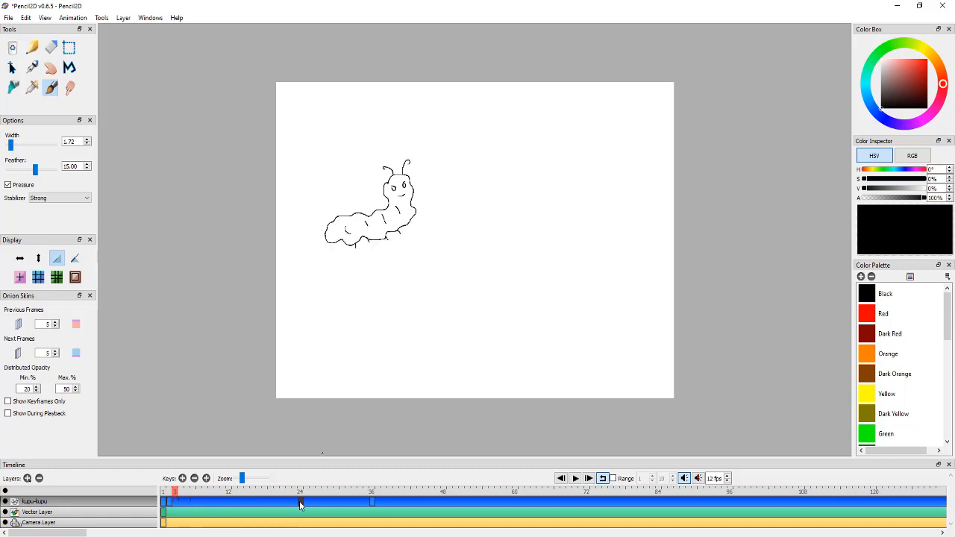
{"action": "left_click", "coordinate": [170, 502]}
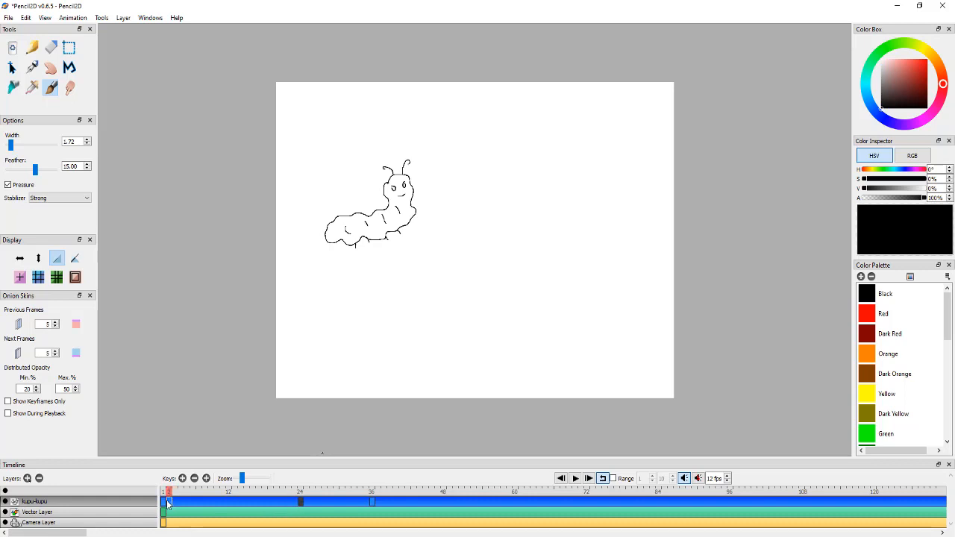
{"action": "left_click", "coordinate": [170, 504]}
{"action": "left_click_drag", "start_coordinate": [170, 504], "coordinate": [229, 505]}
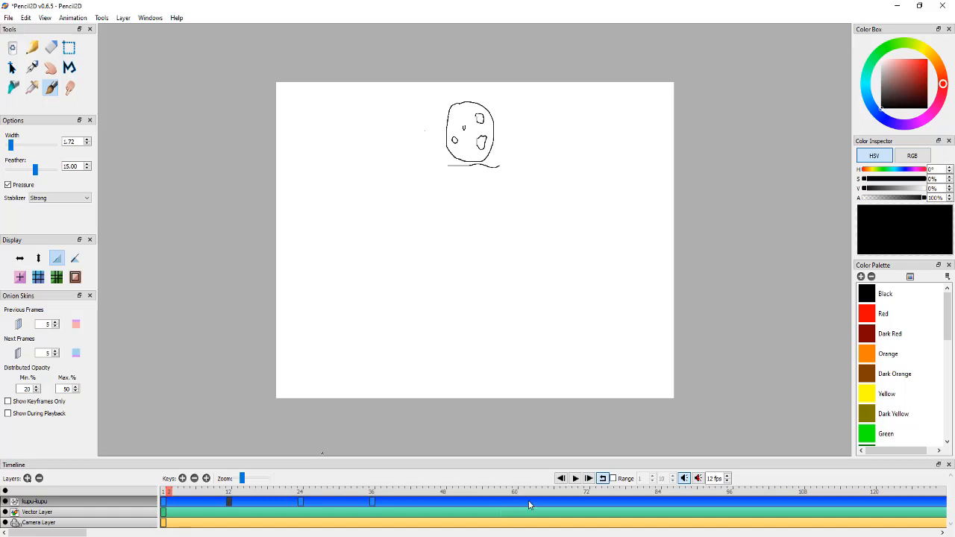
Play the animation with its respaced keyframes in a loop and stop playback
{"action": "left_click", "coordinate": [576, 479]}
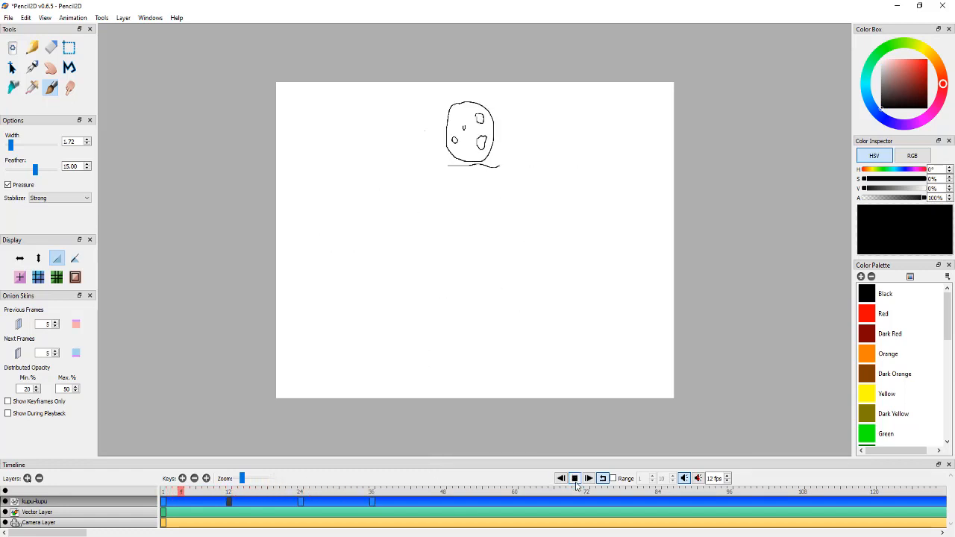
{"action": "left_click", "coordinate": [576, 479]}
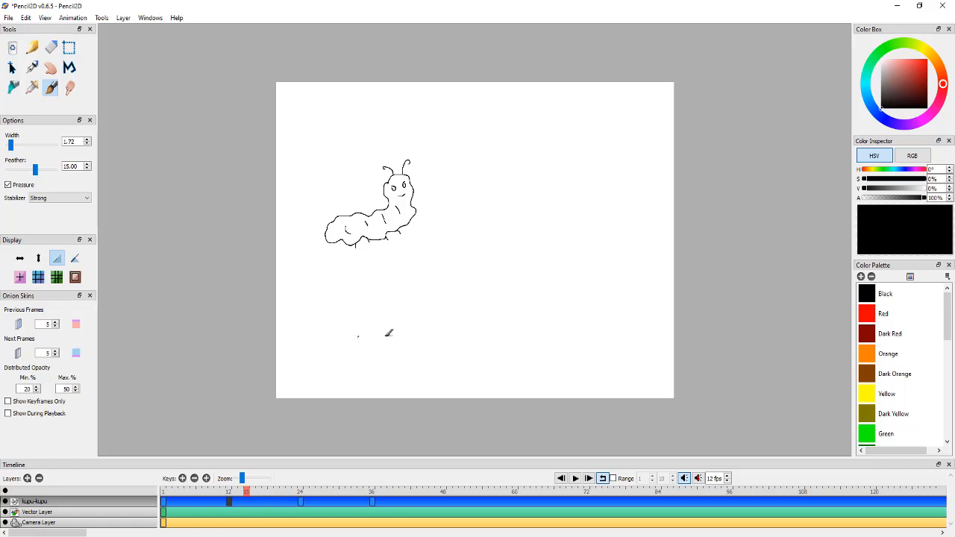
Save the animation in the Documents folder under the file name latihan2animasi
{"action": "left_click", "coordinate": [8, 17]}
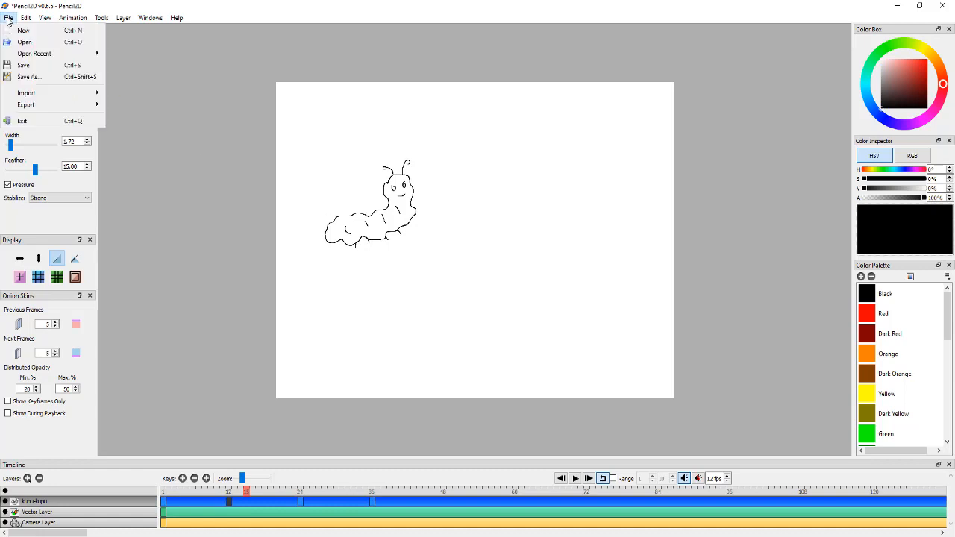
{"action": "left_click", "coordinate": [30, 66]}
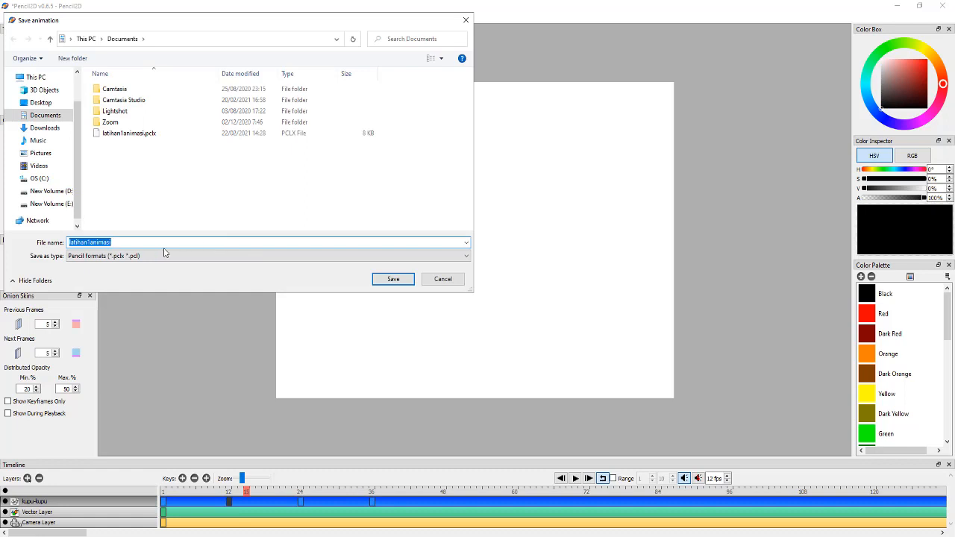
{"action": "left_click", "coordinate": [116, 242]}
{"action": "key", "text": "BackSpace"}
{"action": "type", "text": "2"}
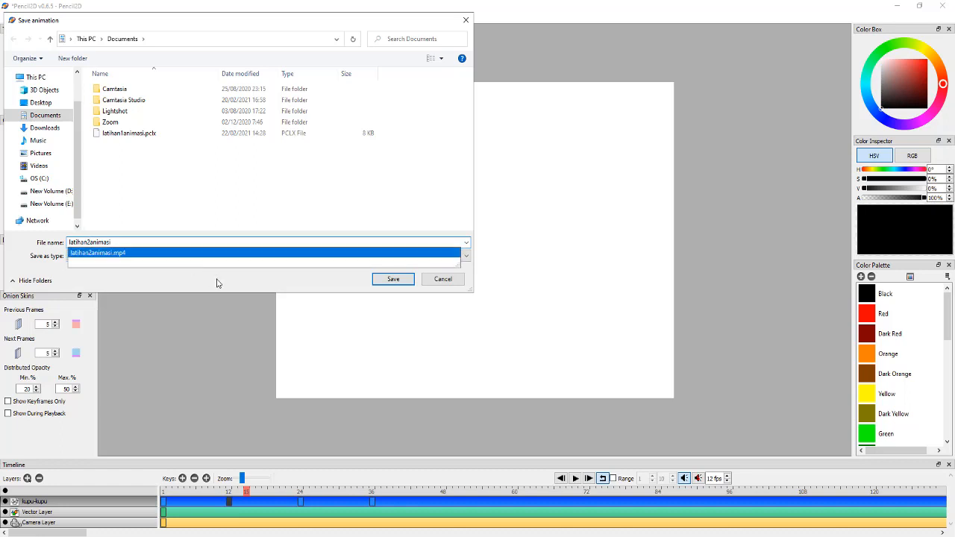
{"action": "left_click", "coordinate": [393, 279]}
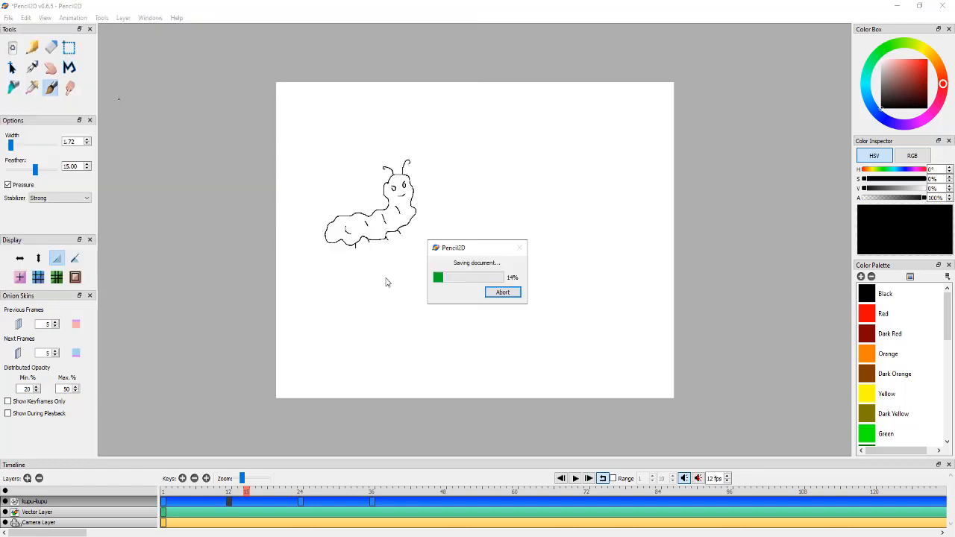